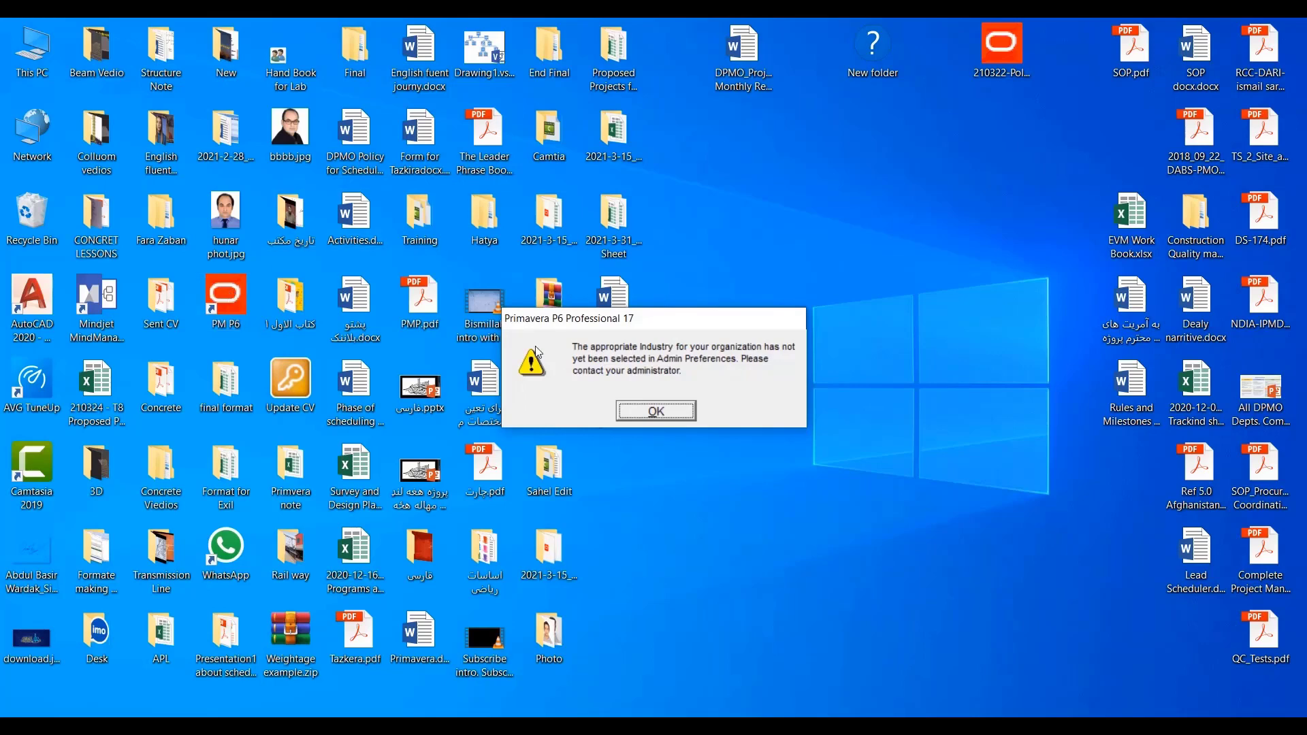
# - Dismiss the industry warning and open the Enterprise Project Structure window
pyautogui.click(665, 414)
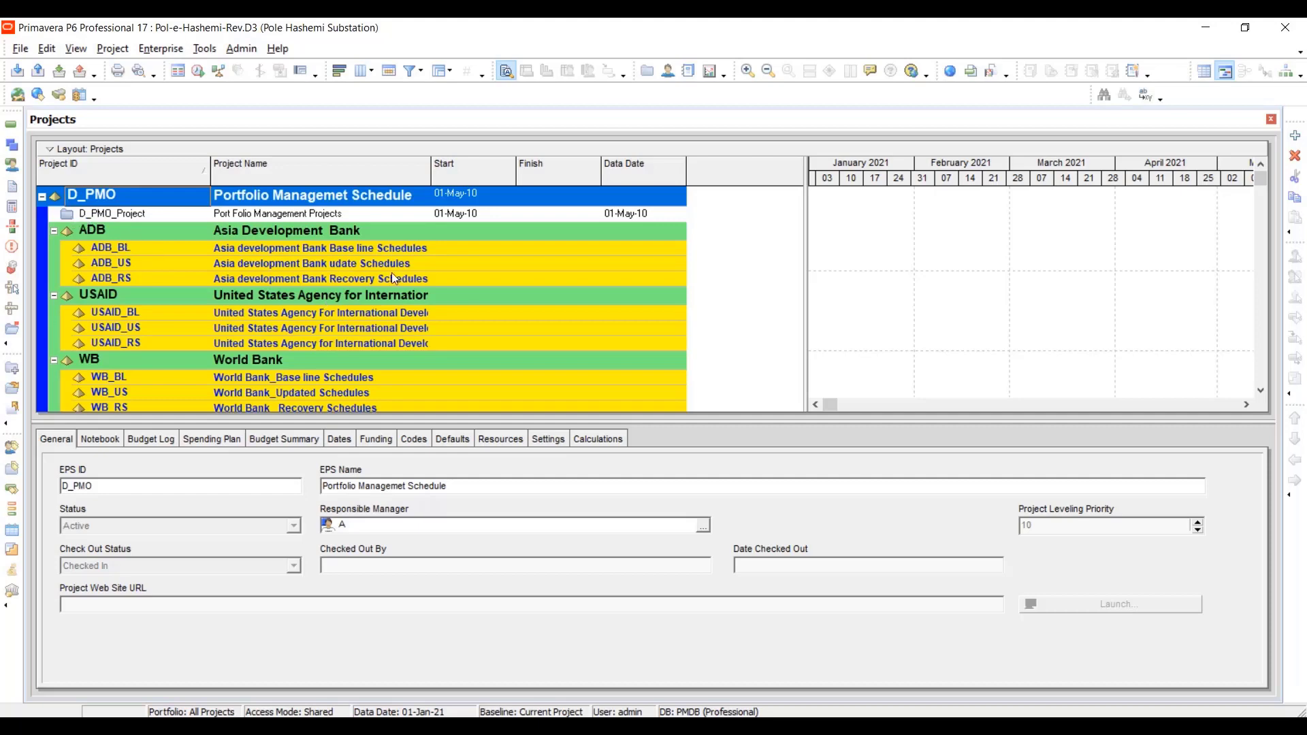
pyautogui.click(485, 258)
pyautogui.scroll(-2, 485, 257)
pyautogui.scroll(-4, 485, 258)
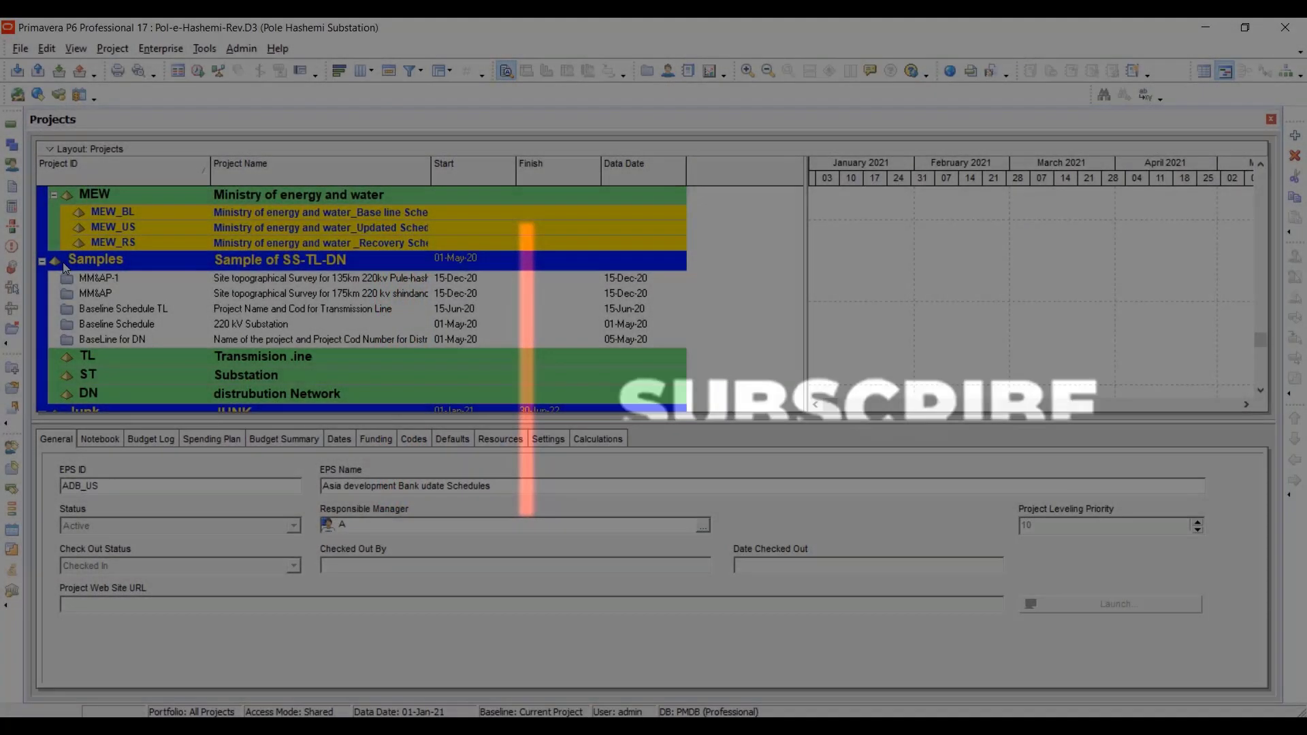
pyautogui.click(160, 49)
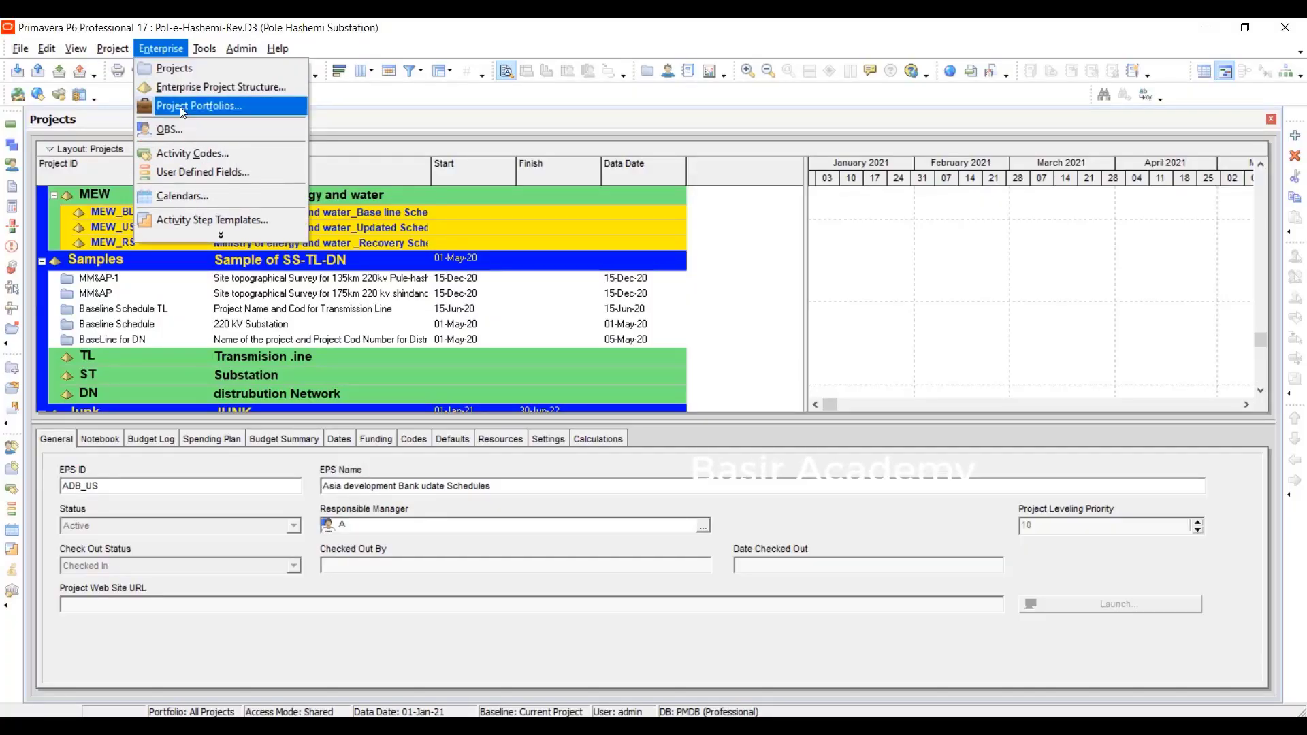
pyautogui.click(181, 89)
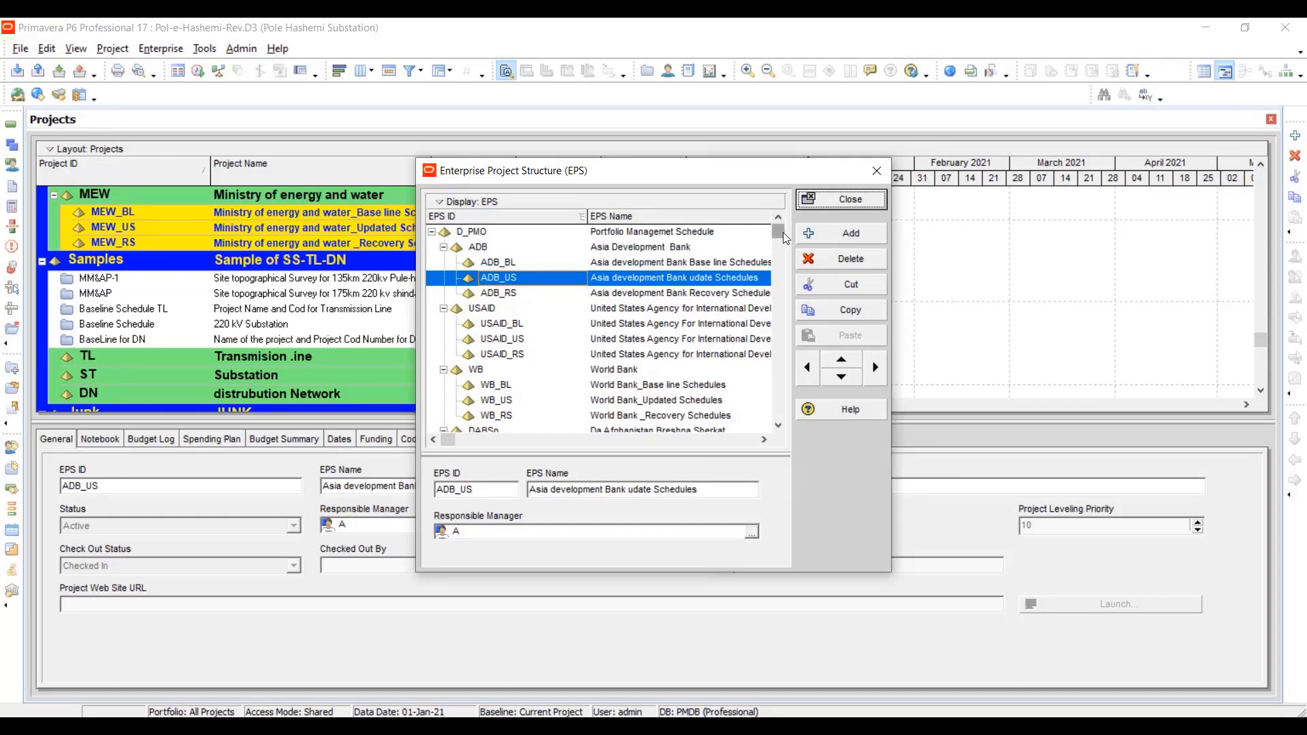
# - Add a top-level EPS node after Junk with the ID UN and the name United Nation
pyautogui.moveTo(779, 233)
pyautogui.mouseDown()
pyautogui.moveTo(786, 375)
pyautogui.moveTo(773, 429)
pyautogui.mouseUp()
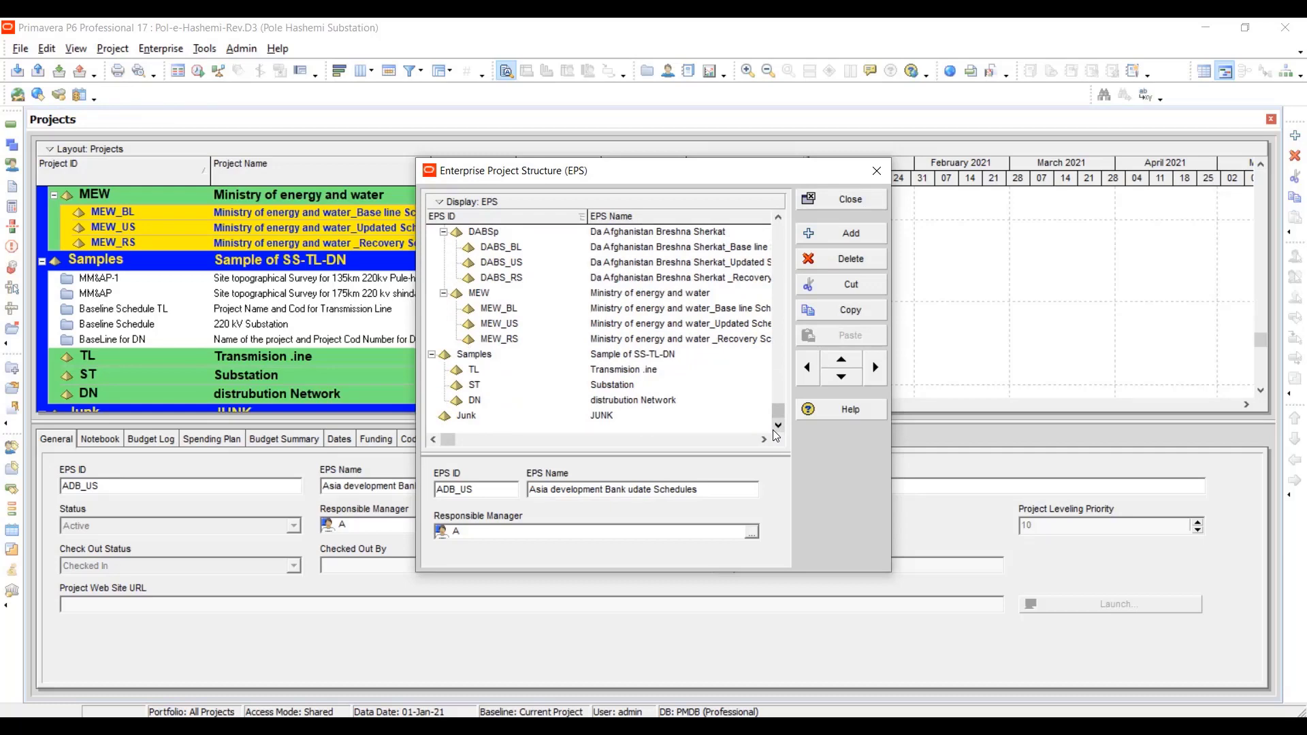
pyautogui.click(473, 418)
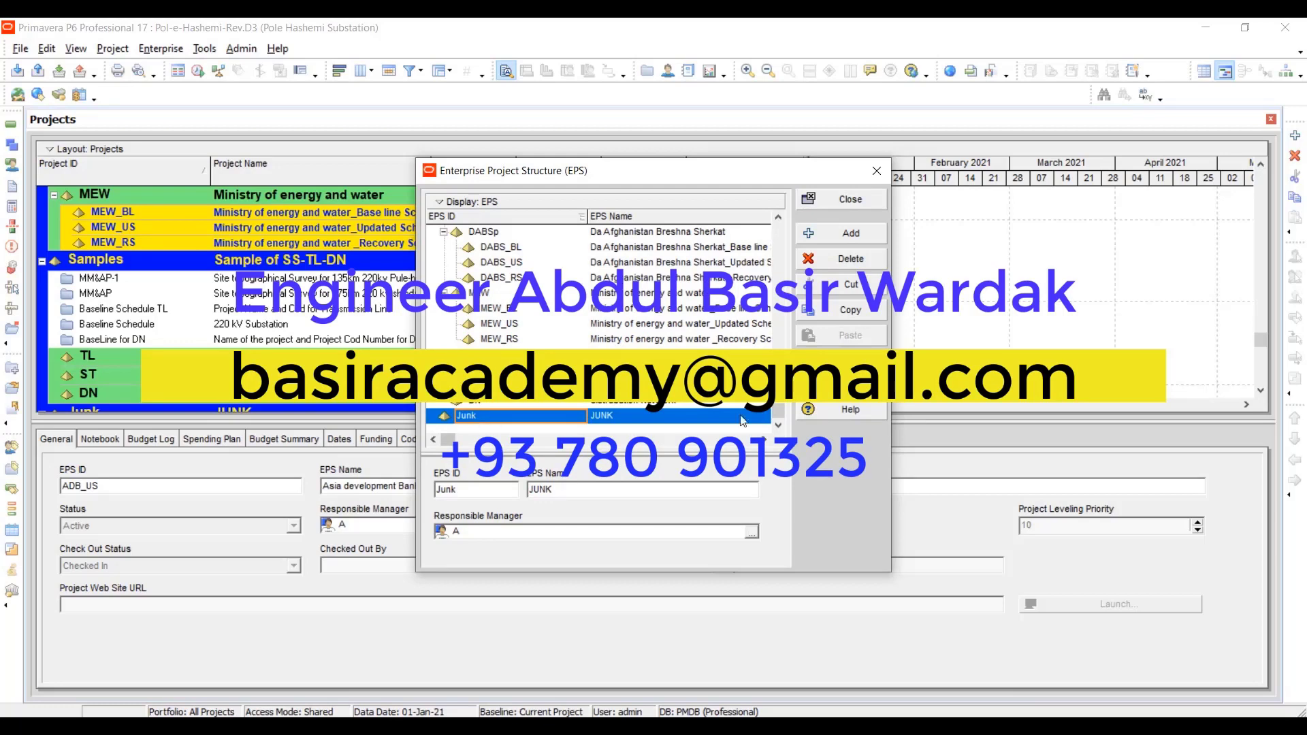
pyautogui.click(838, 234)
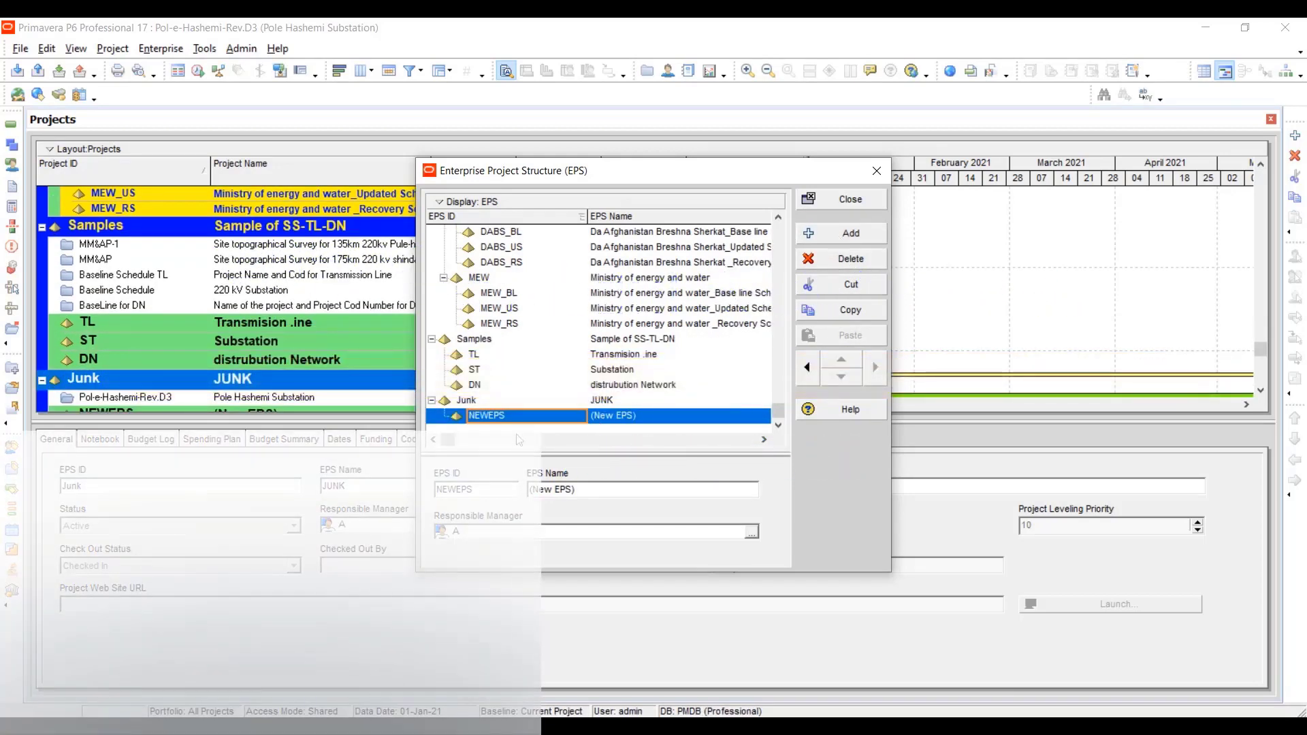
pyautogui.click(522, 418)
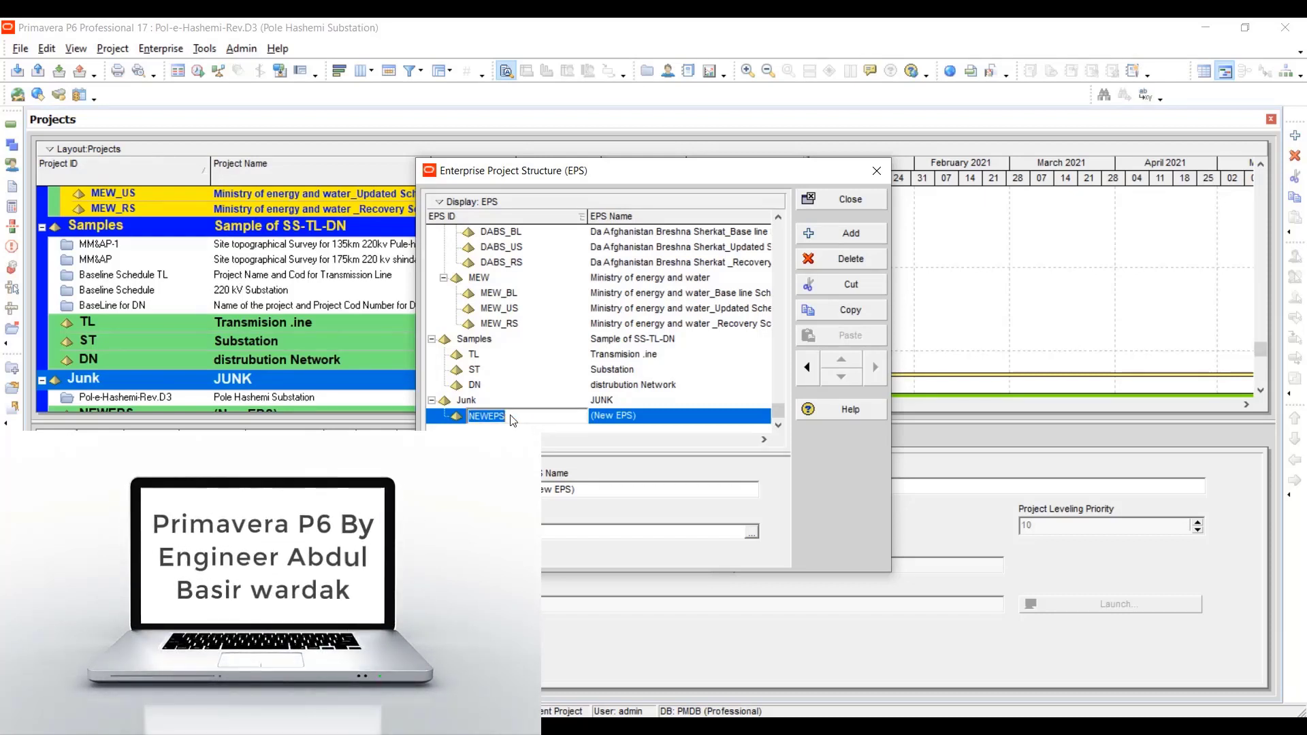
pyautogui.write('UN')
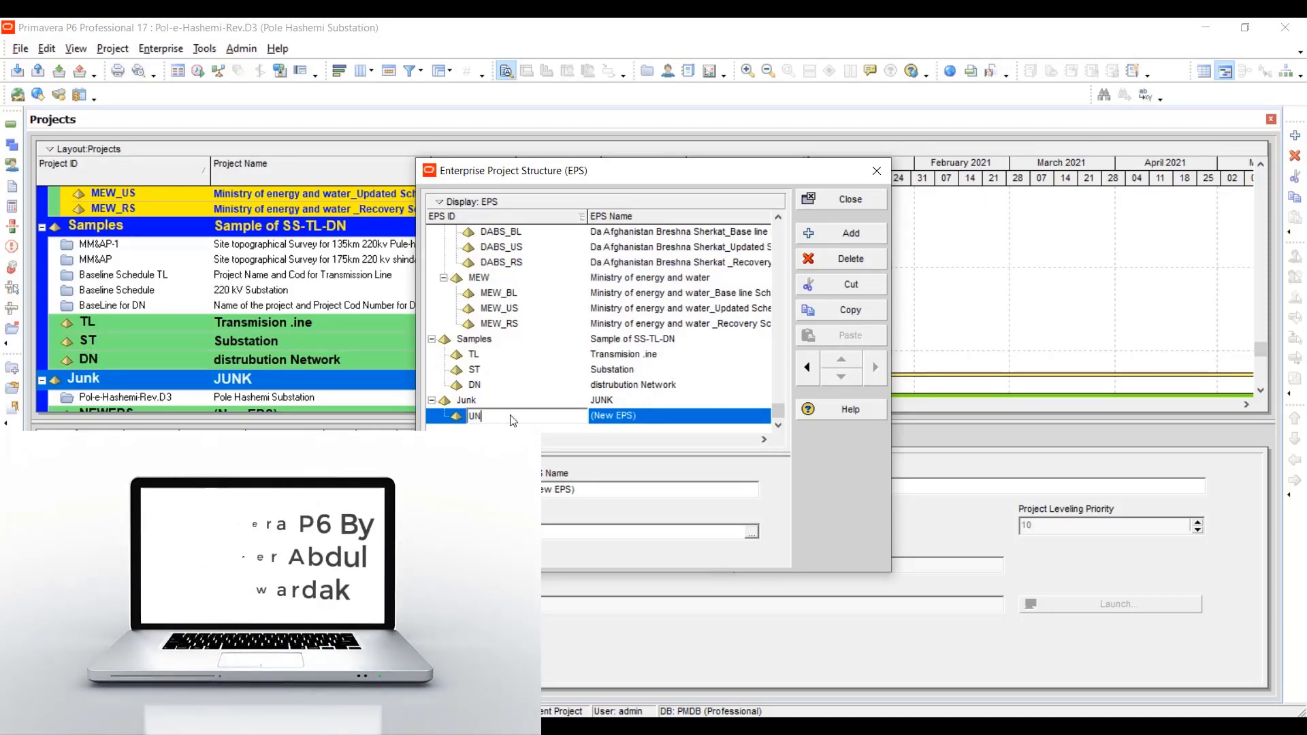
pyautogui.click(655, 417)
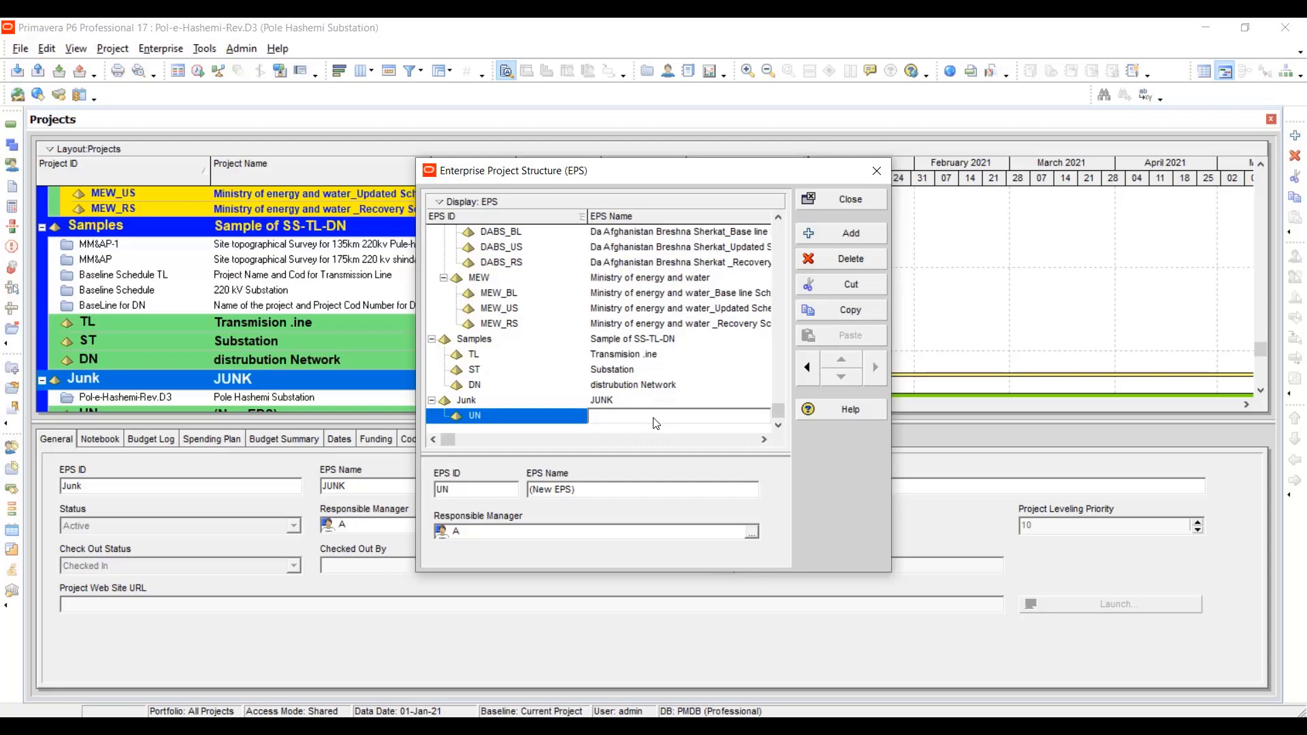
pyautogui.write('United')
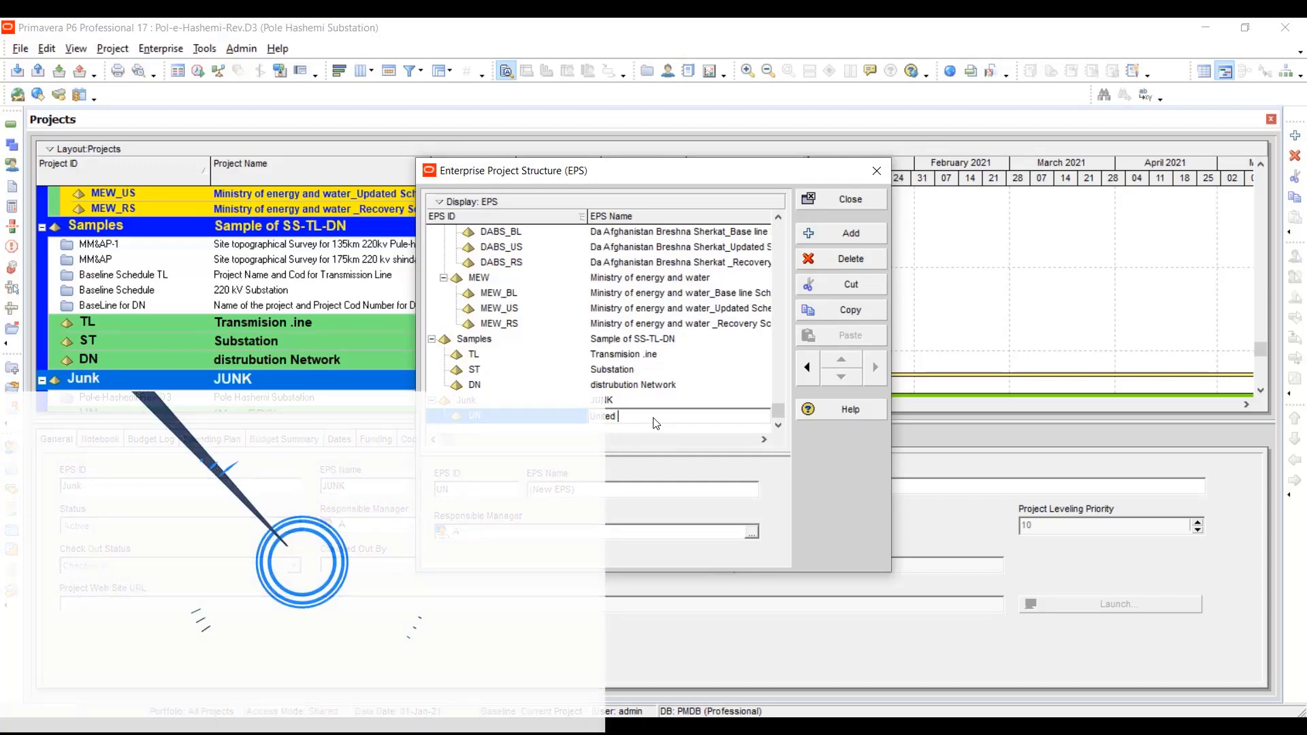
pyautogui.write(' Nation')
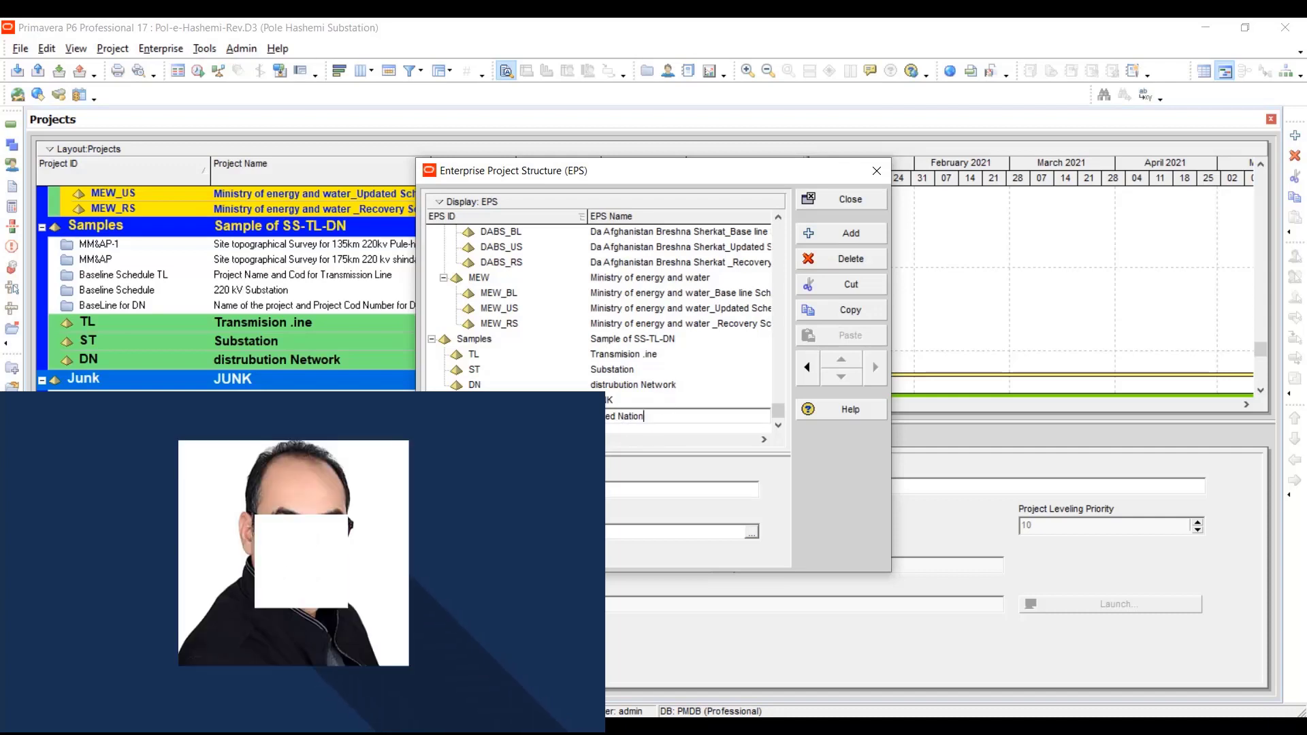
pyautogui.click(476, 401)
pyautogui.click(477, 416)
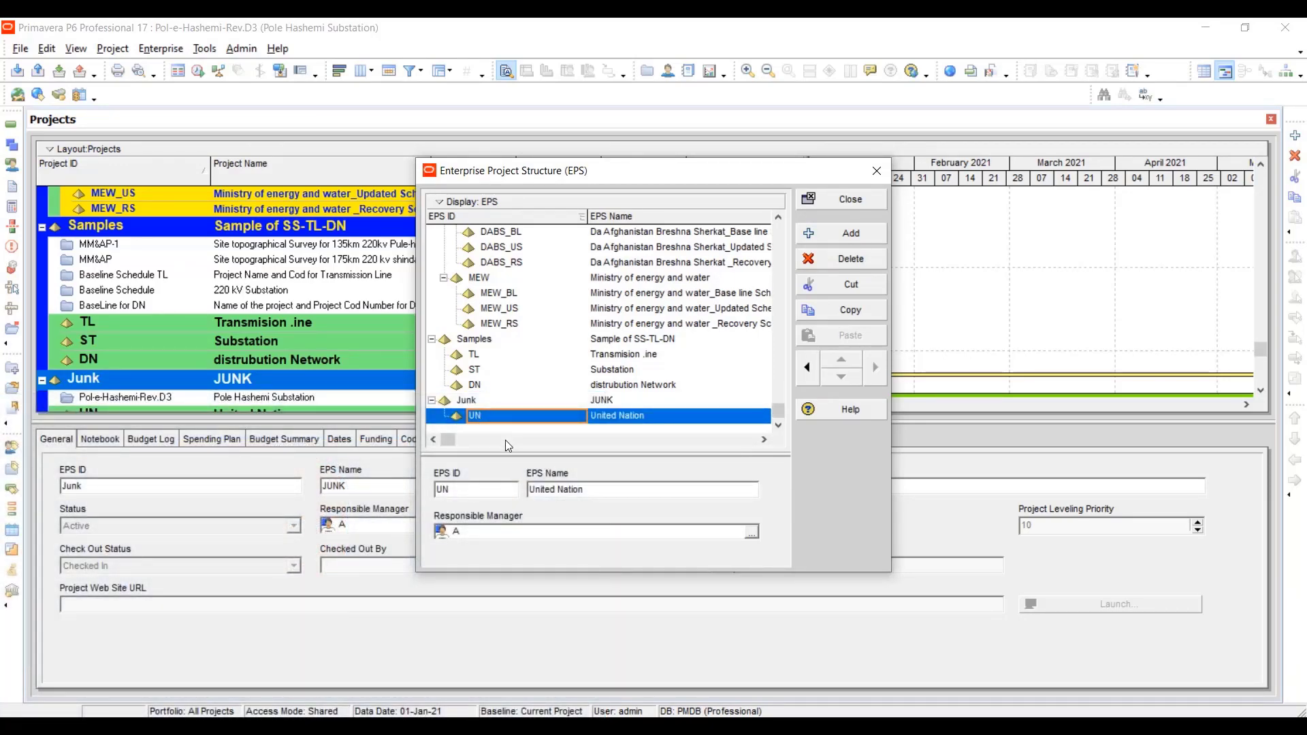
pyautogui.click(808, 368)
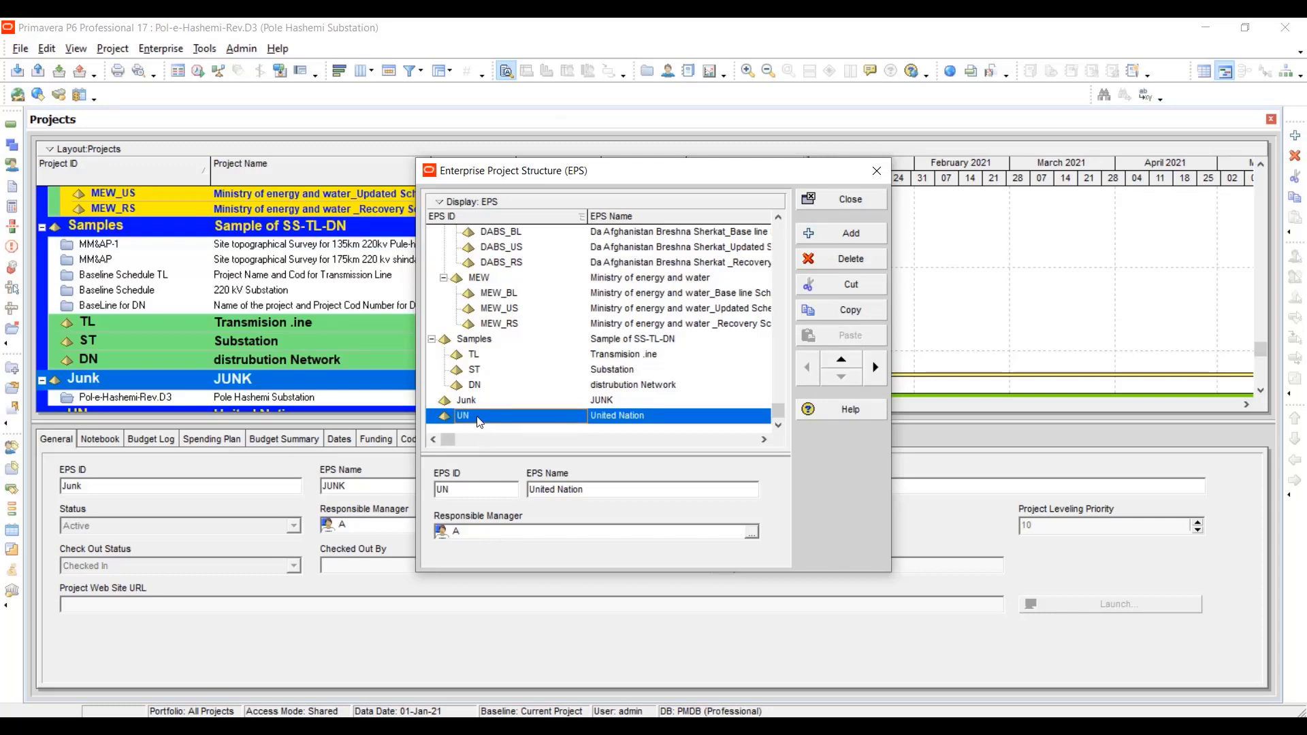
# - Add another top-level EPS node after UN with the ID MRRD and the name Minstry of Rural Rehbilitation
pyautogui.click(844, 234)
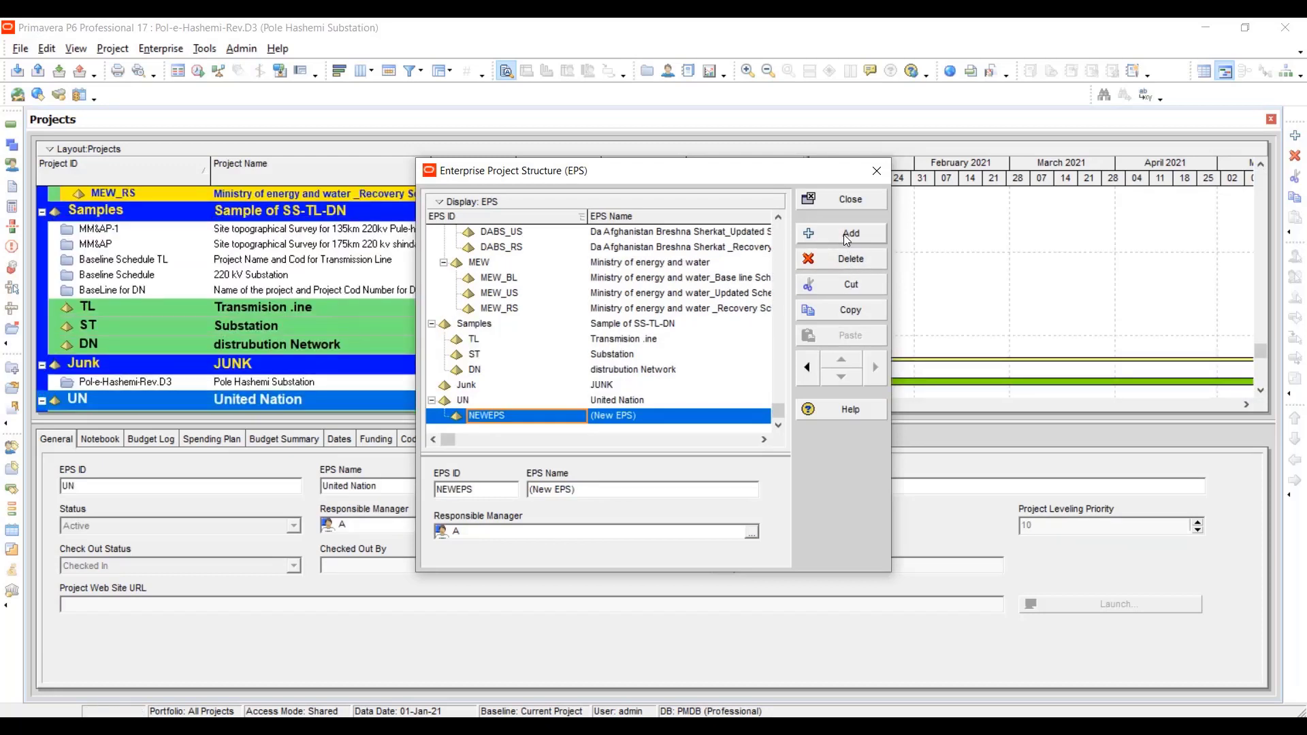
pyautogui.click(546, 417)
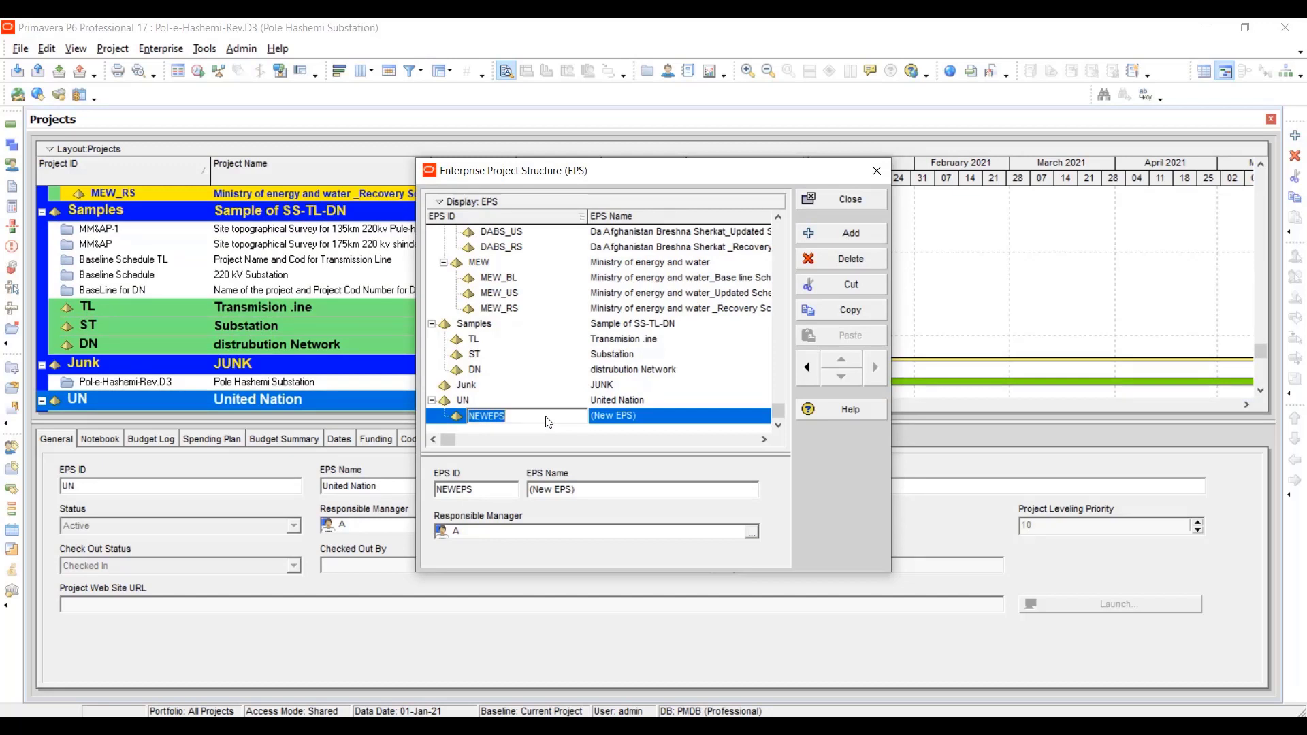
pyautogui.write('MRRD')
pyautogui.click(683, 422)
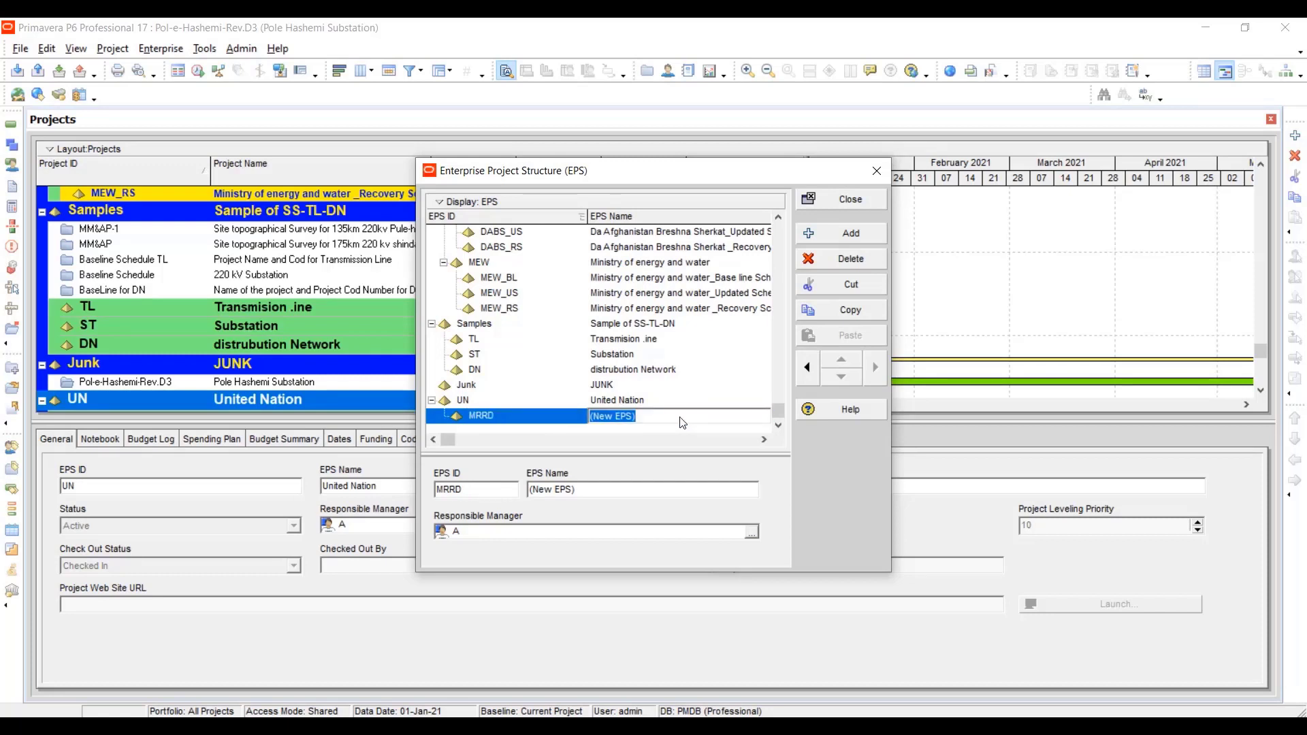
pyautogui.write('Minstry of Rural Rehbilitation')
pyautogui.click(809, 376)
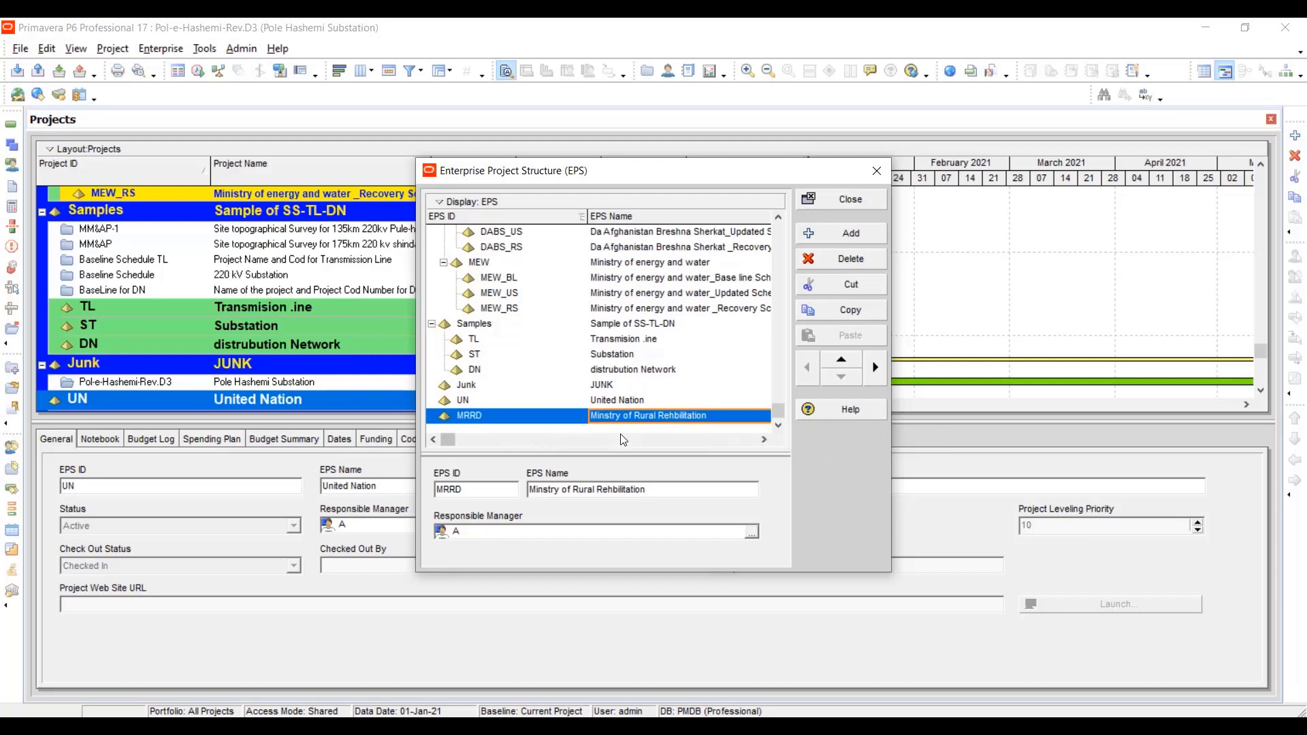
# - Add a child EPS node under UN with the ID Sc and the name Schools
pyautogui.click(608, 400)
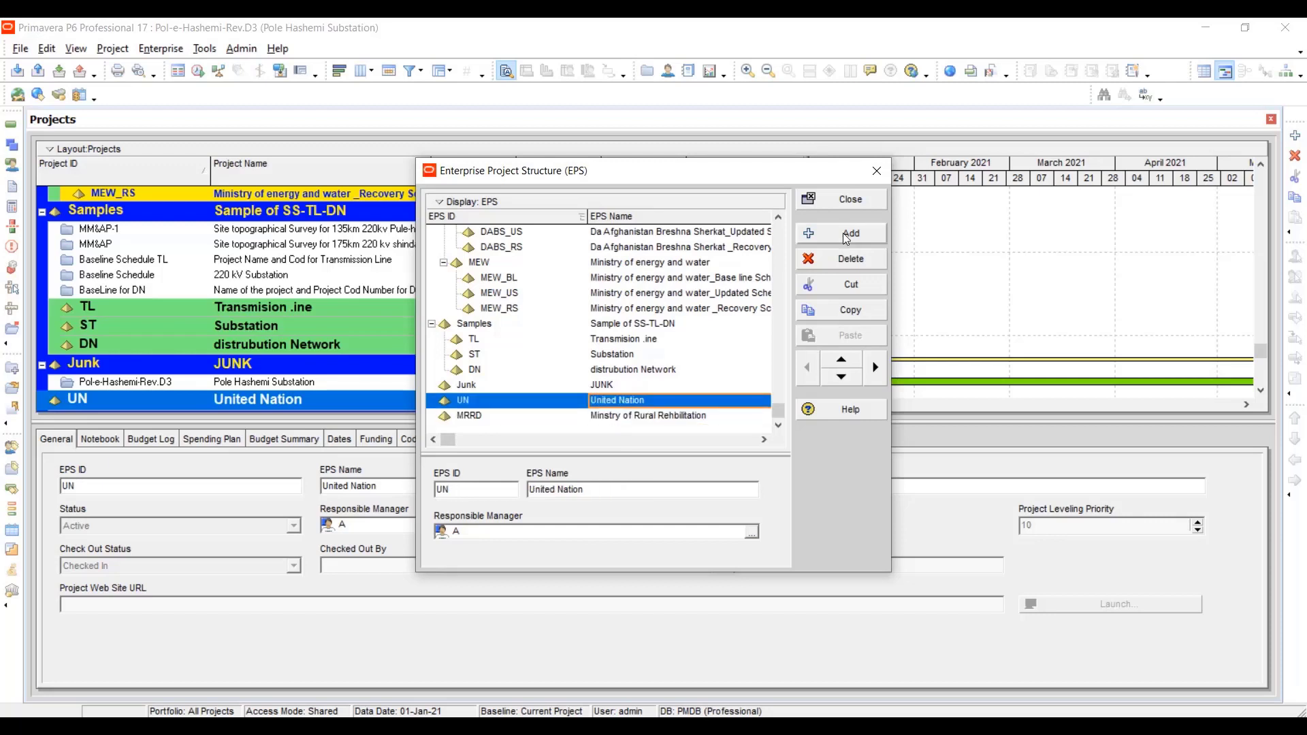
pyautogui.click(843, 233)
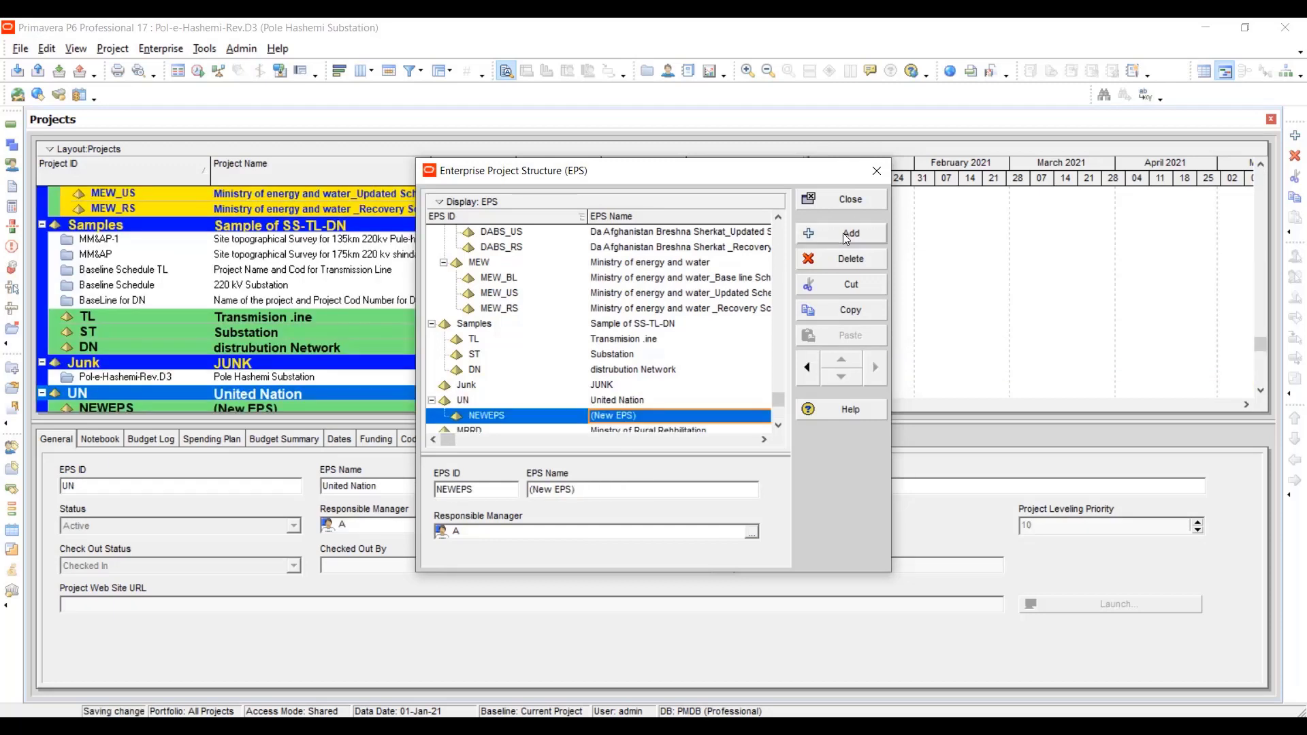
pyautogui.click(575, 419)
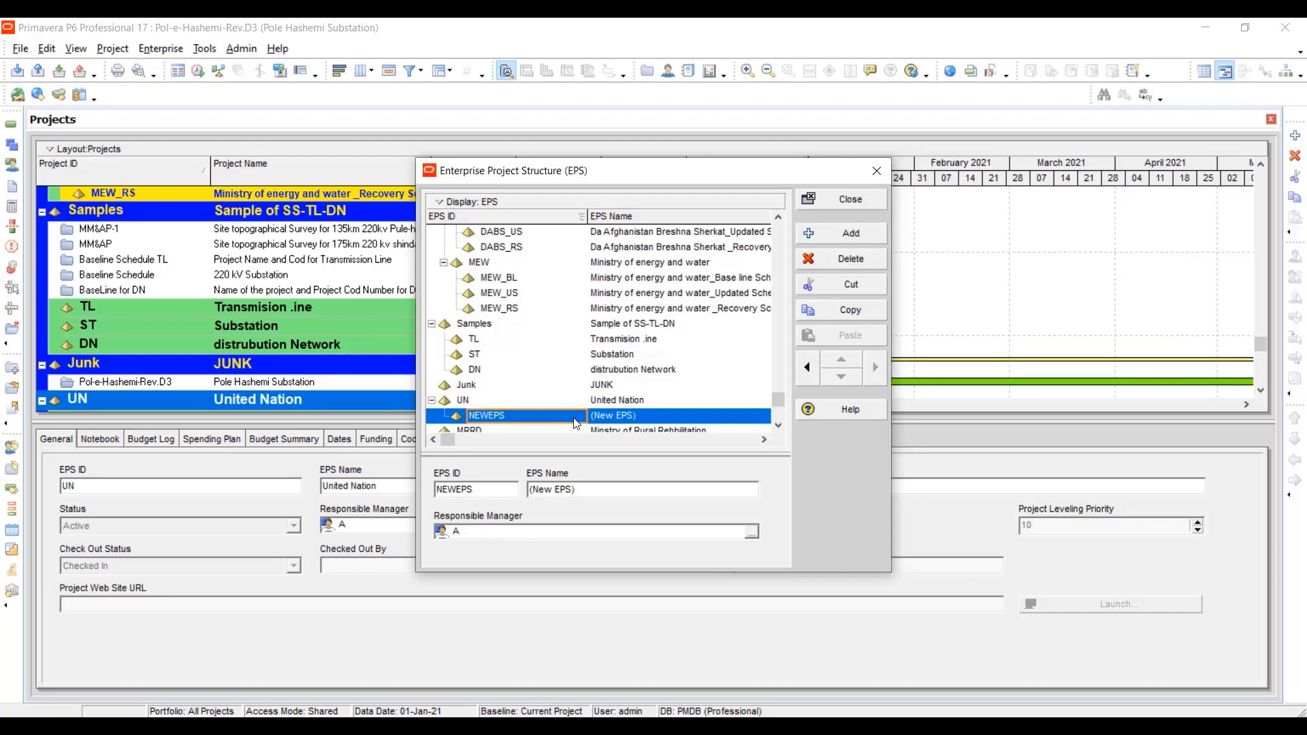
pyautogui.write('Sc')
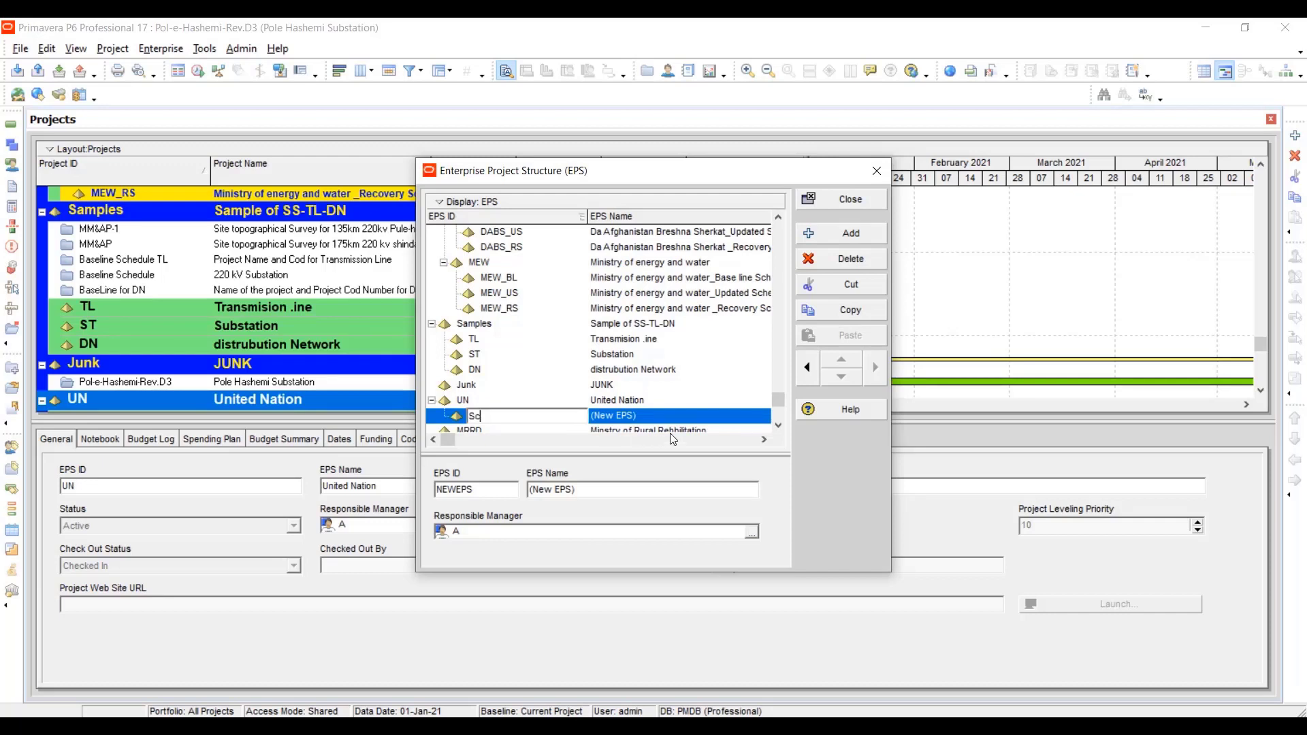
pyautogui.click(654, 421)
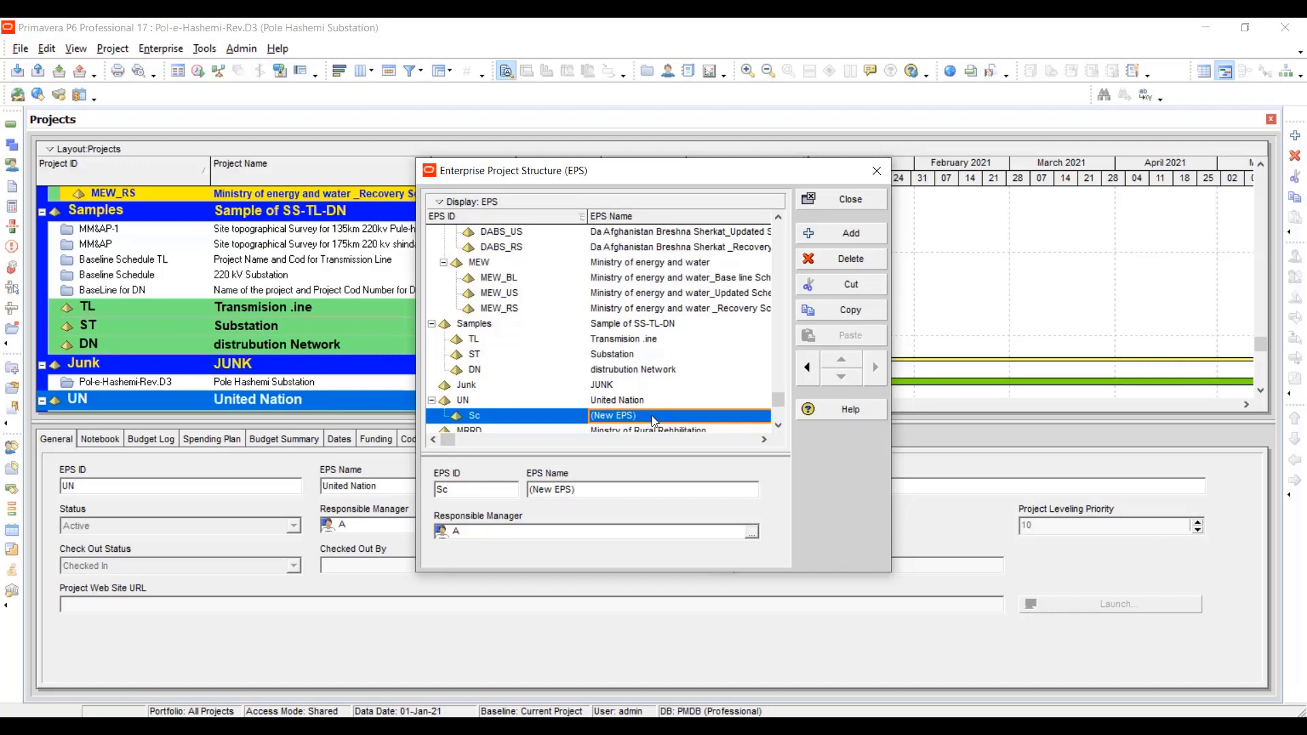
pyautogui.write('Sch')
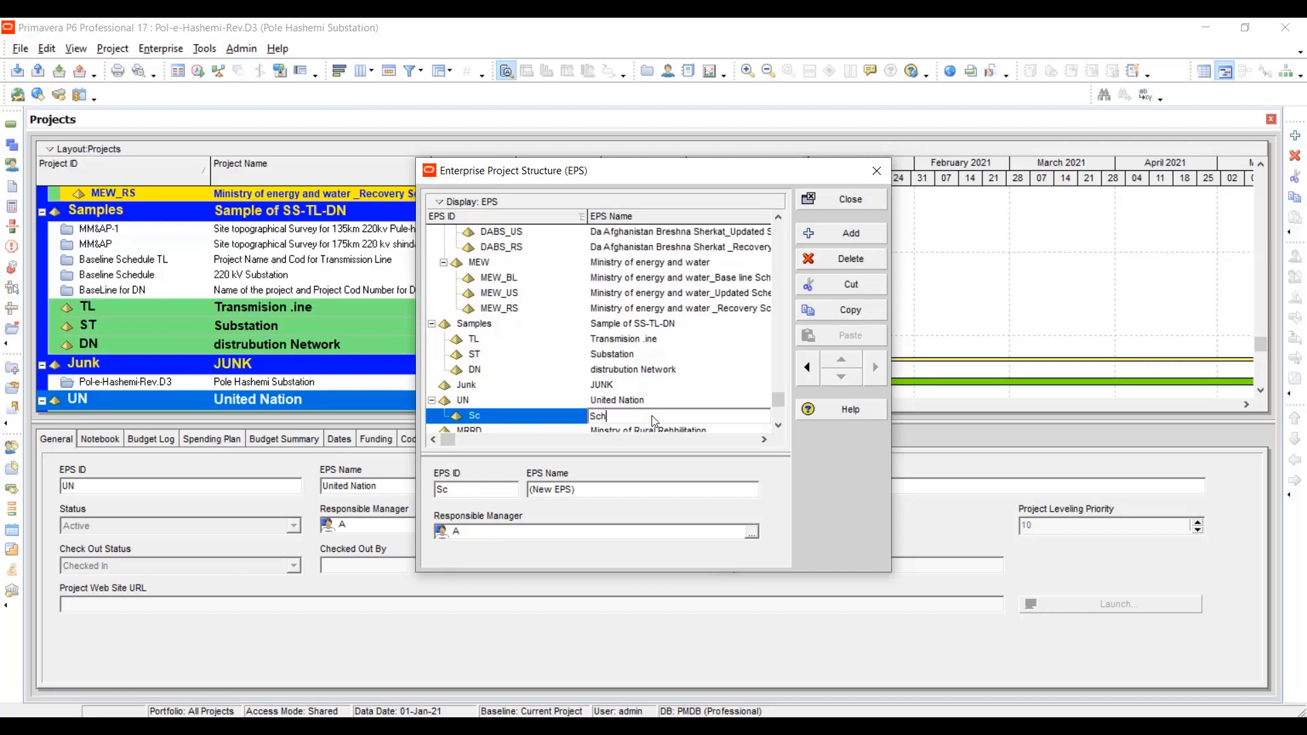
pyautogui.write('ools')
# - Add a second child node under UN, after Schools, with the ID Rod and the name Road
pyautogui.click(847, 235)
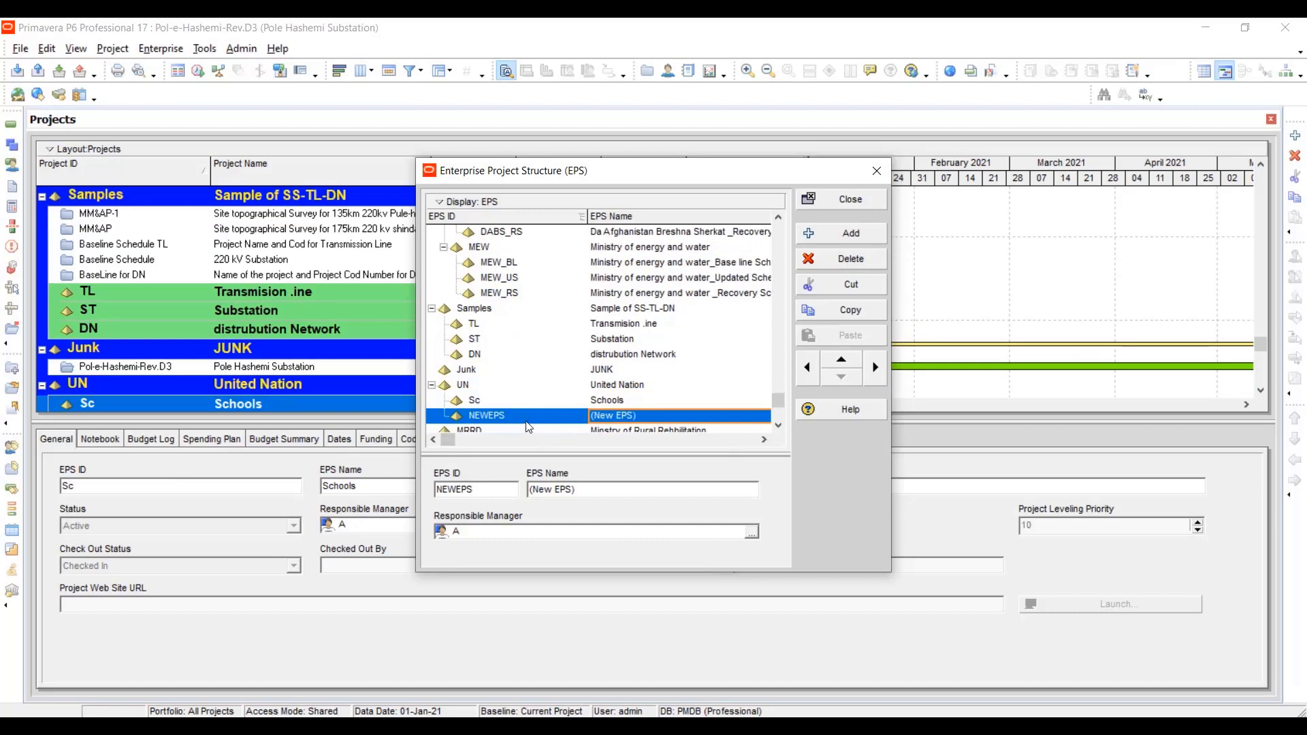
pyautogui.click(525, 417)
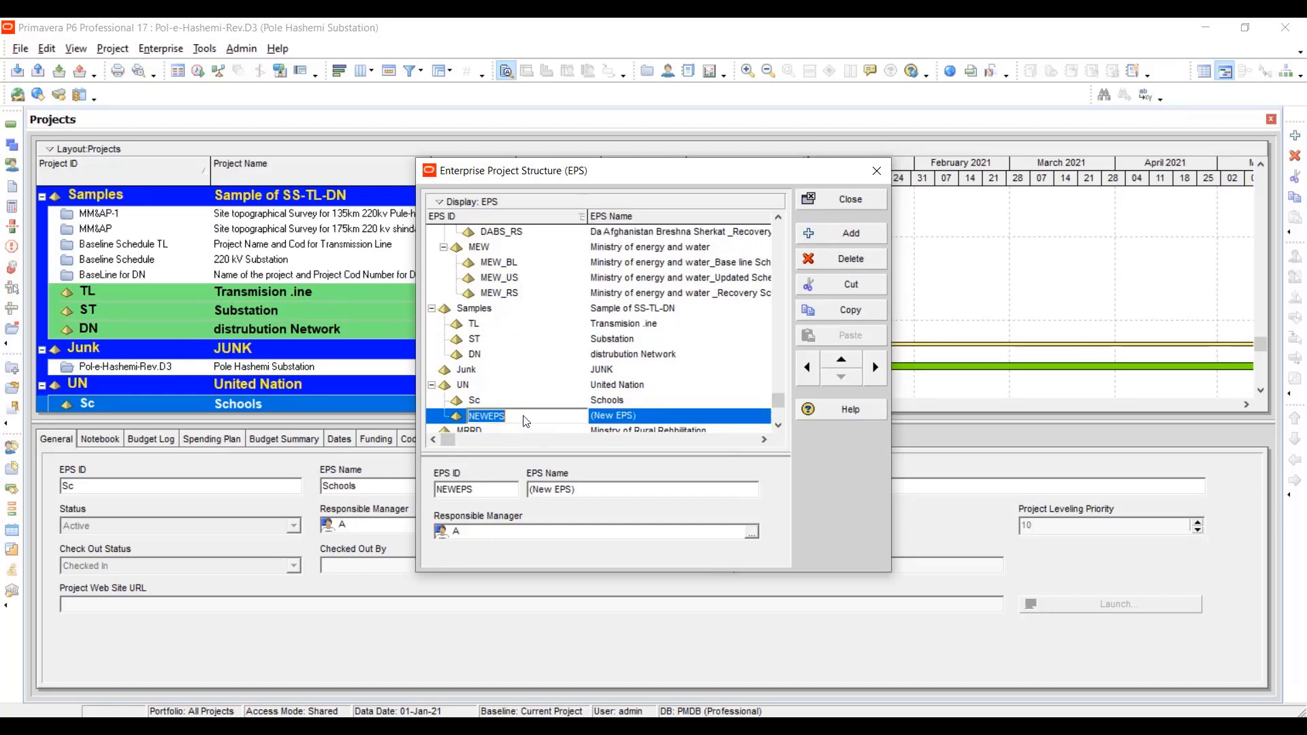
pyautogui.write('Rod')
pyautogui.click(666, 416)
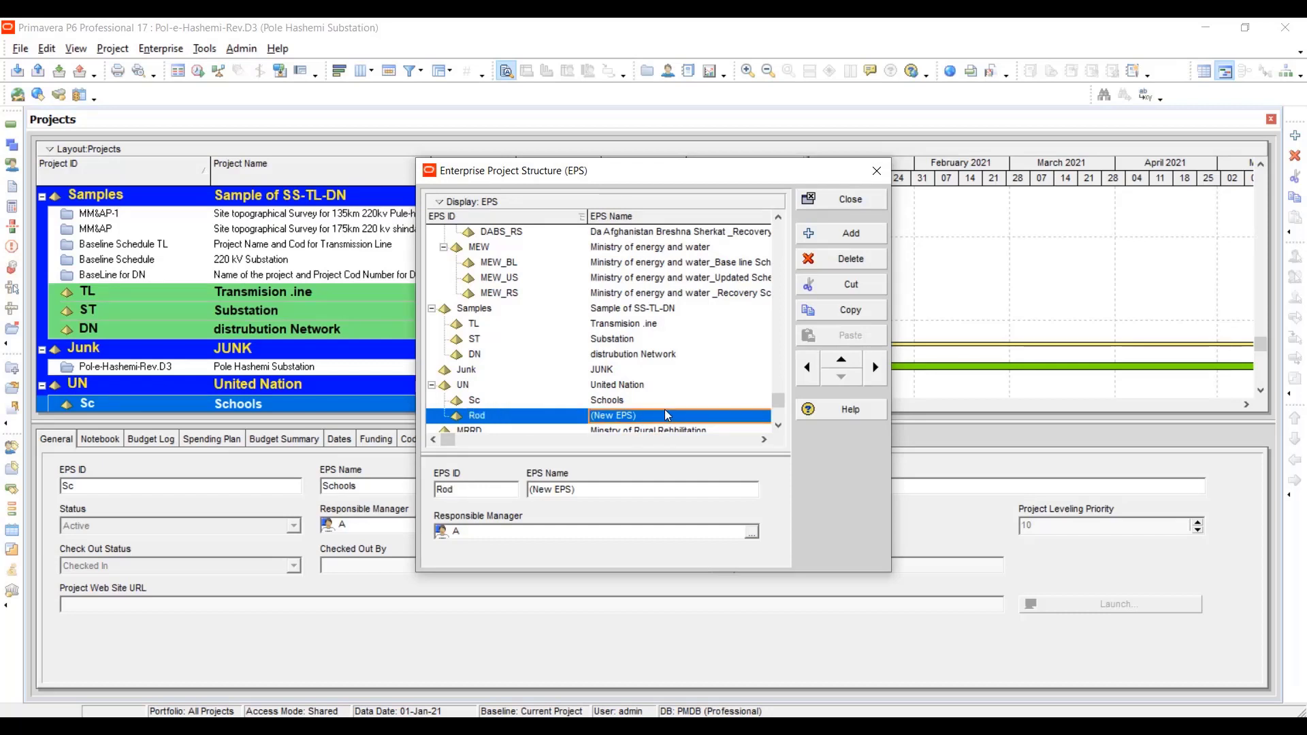
pyautogui.write('Road')
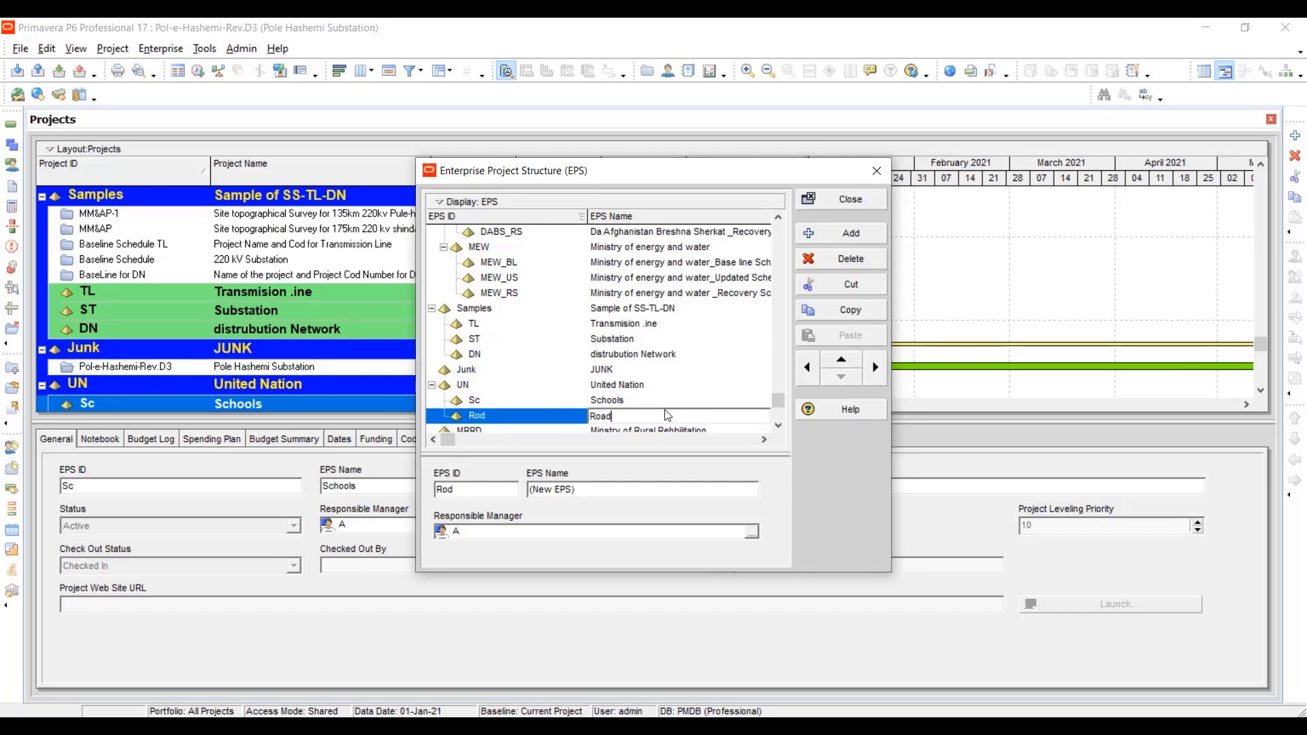
pyautogui.click(606, 403)
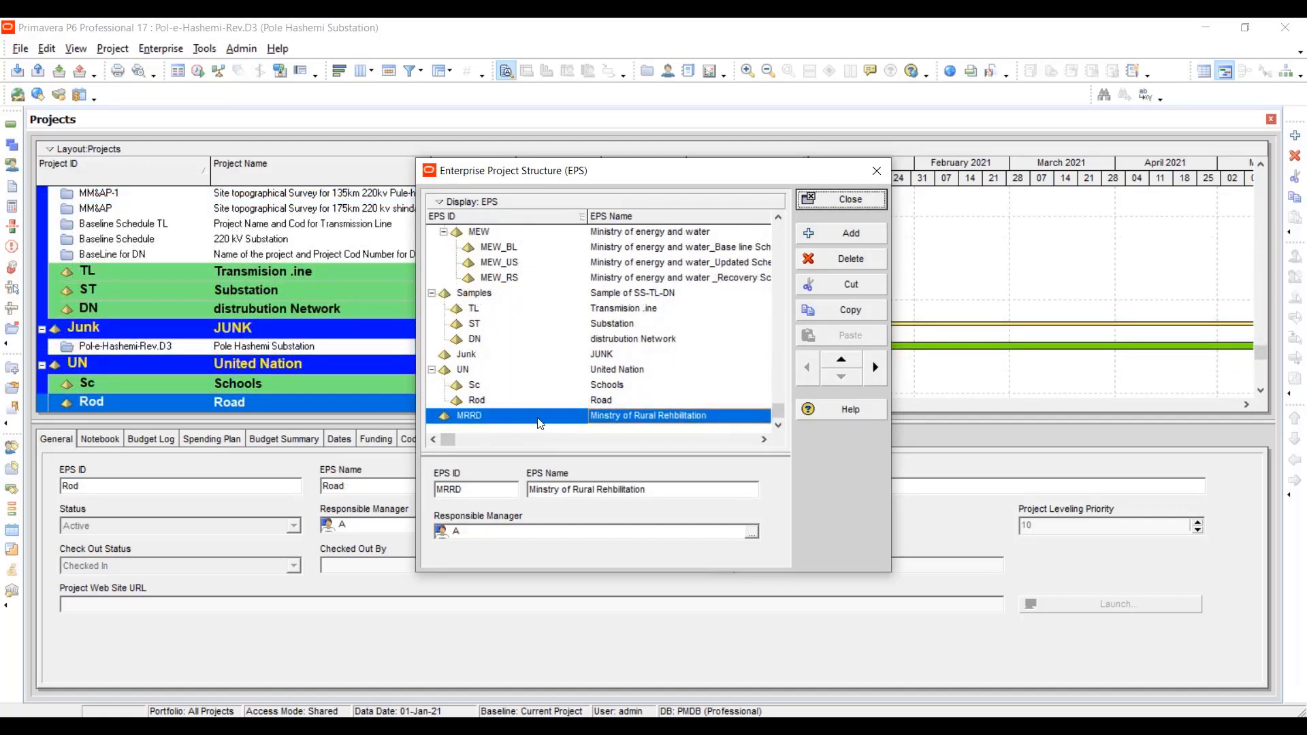
# - Add a child EPS node under MRRD with the ID Cul and the name Culvert
pyautogui.click(540, 421)
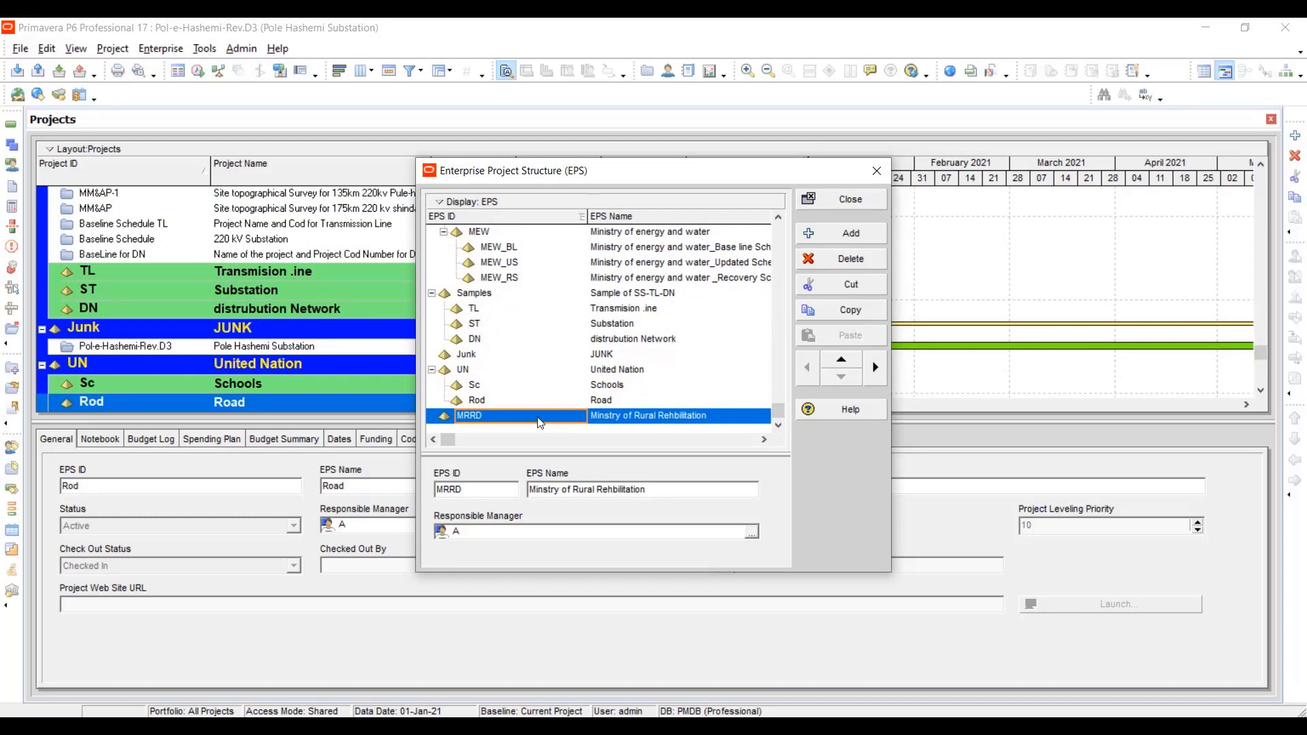
pyautogui.click(841, 234)
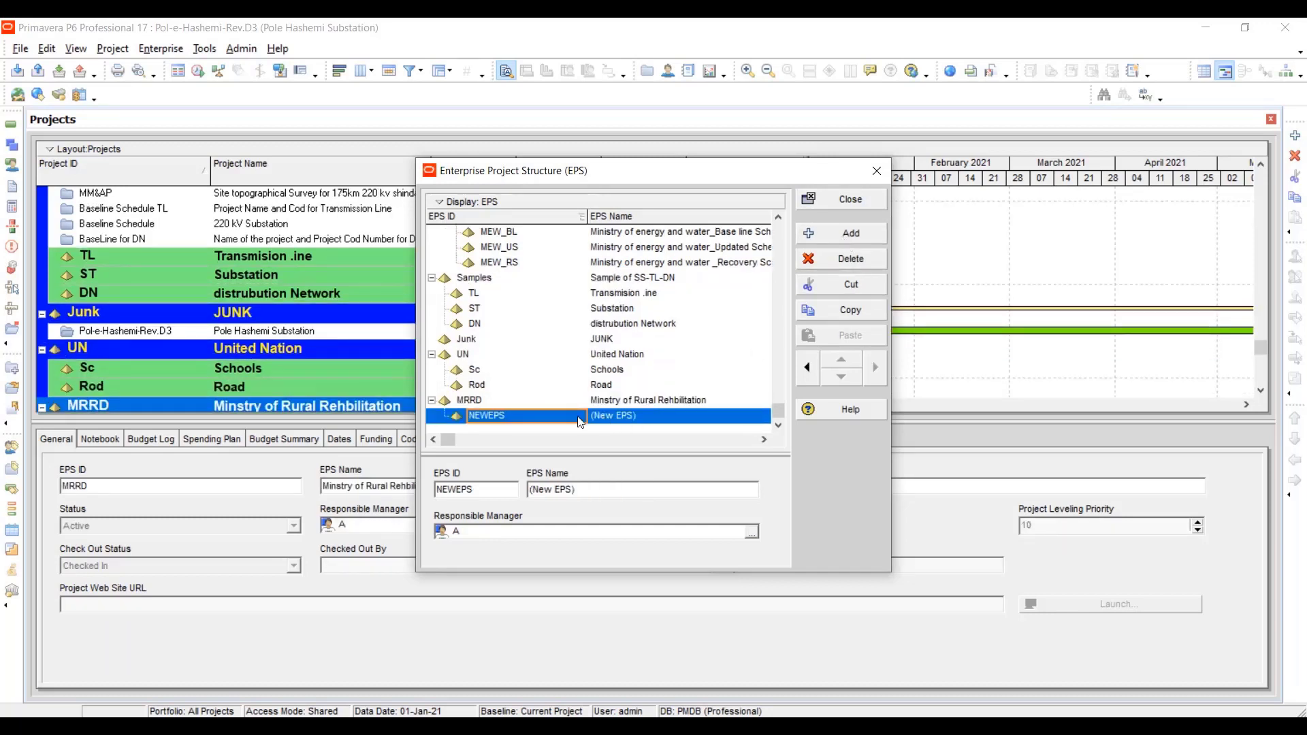
pyautogui.click(580, 422)
pyautogui.write('Cul')
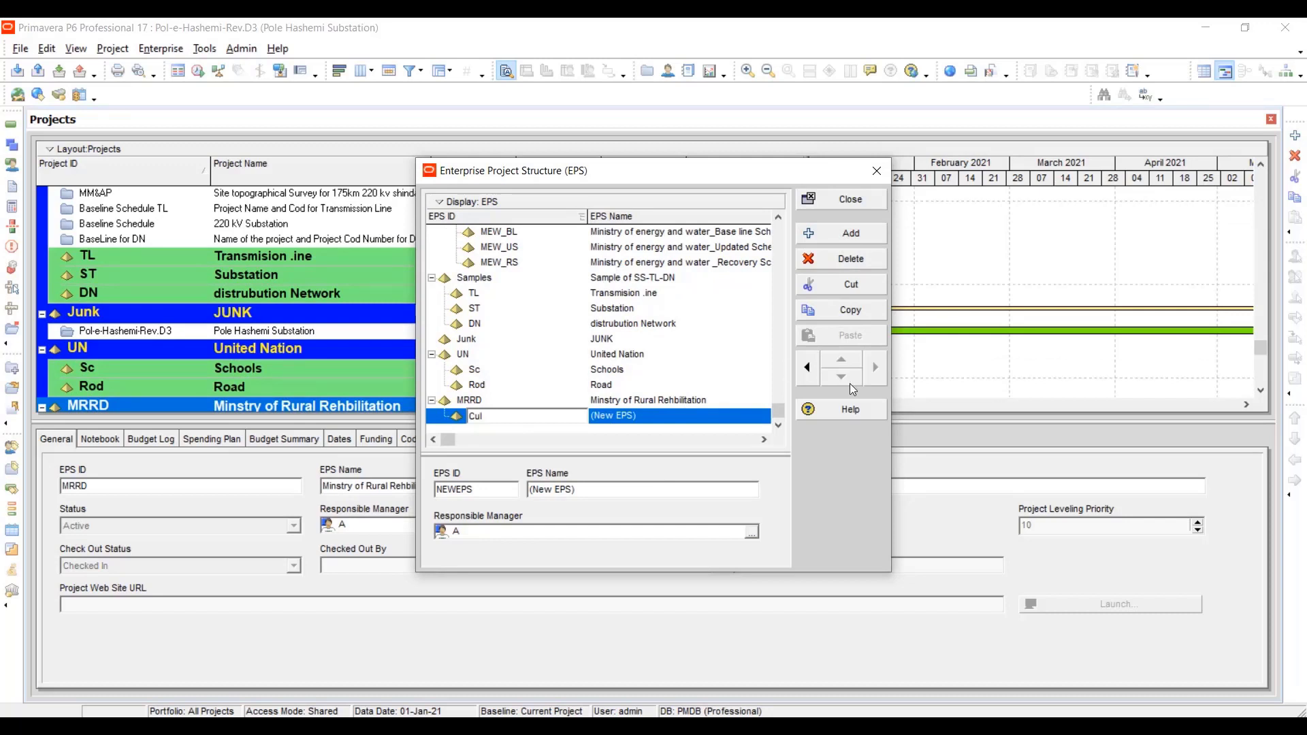
pyautogui.click(650, 418)
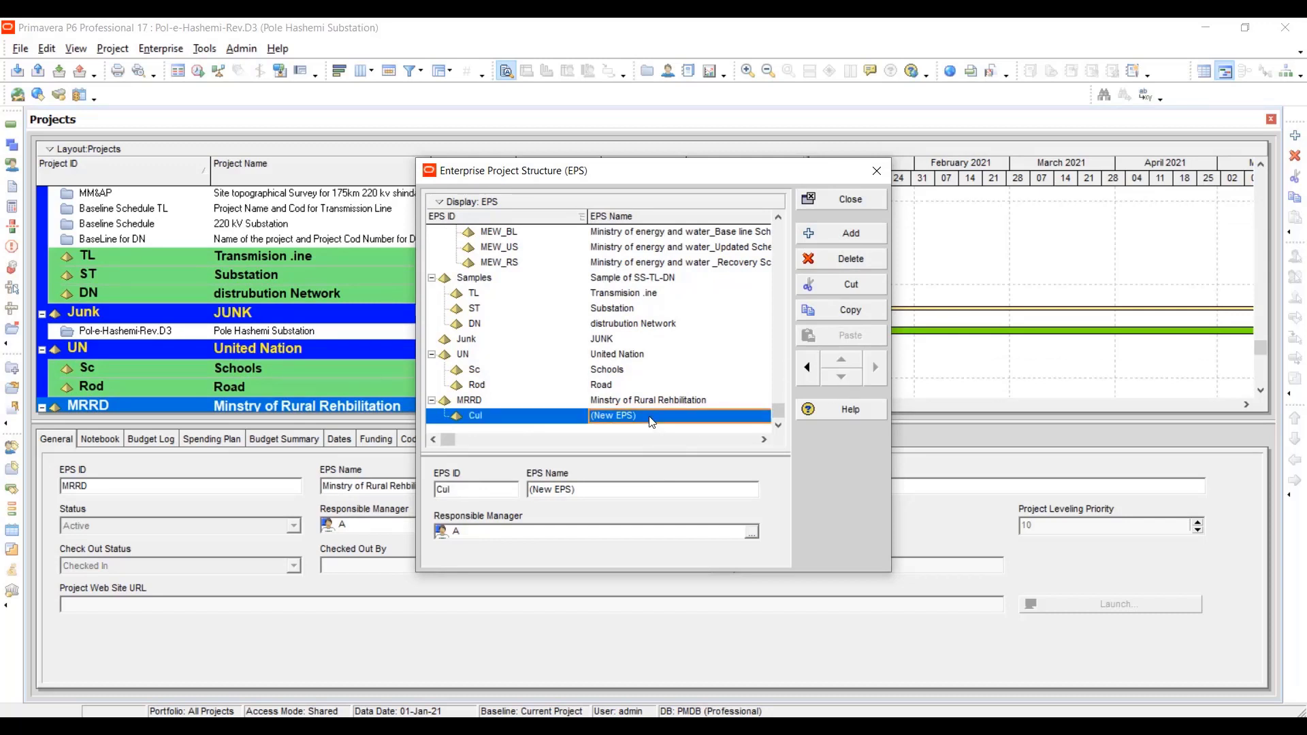
pyautogui.write('Cu')
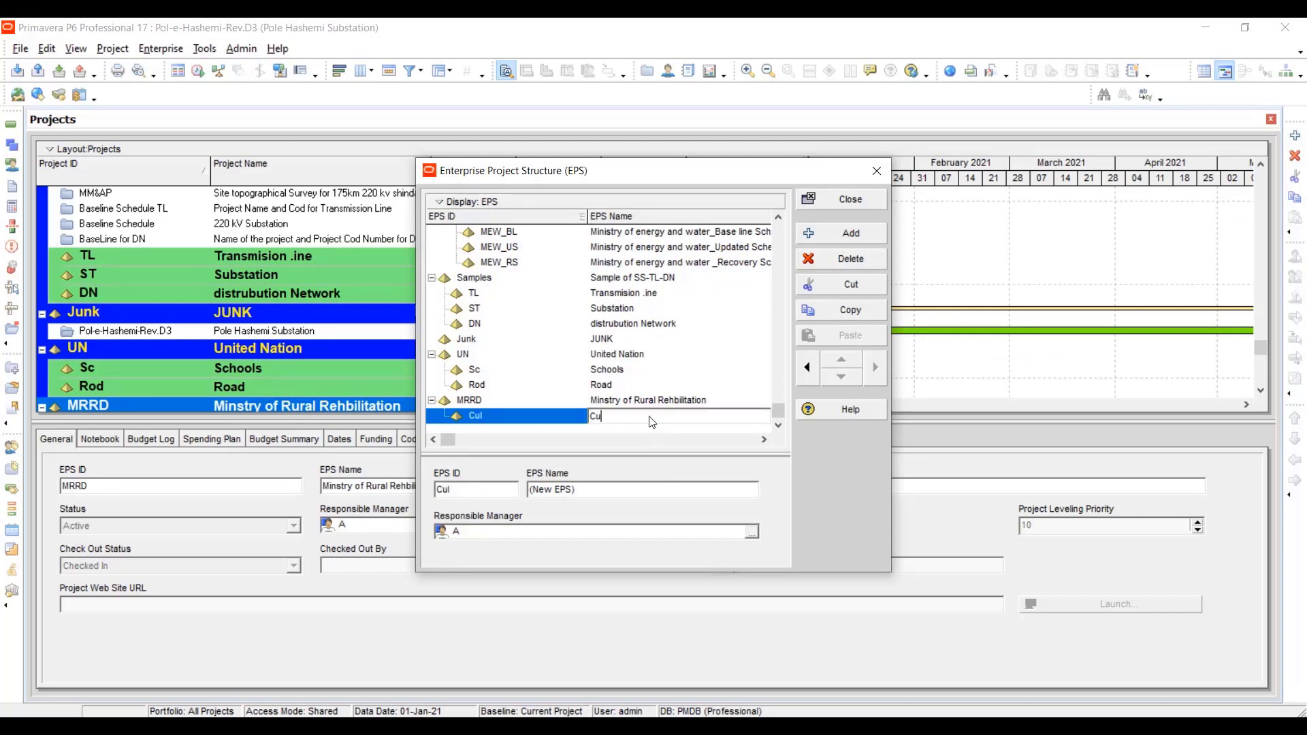
pyautogui.write('lvert')
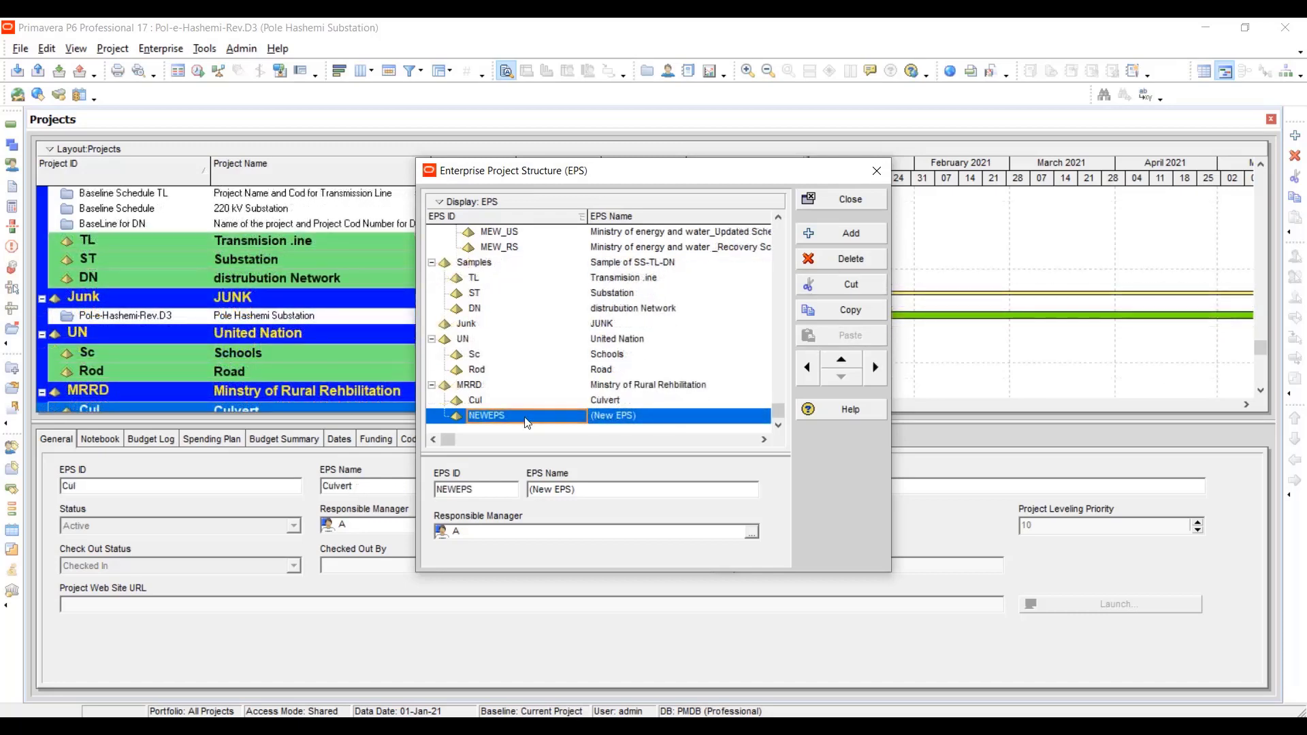
# - Give the new EPS node after Culvert under MRRD the ID Irr and the name Irrigation
pyautogui.write('Irr')
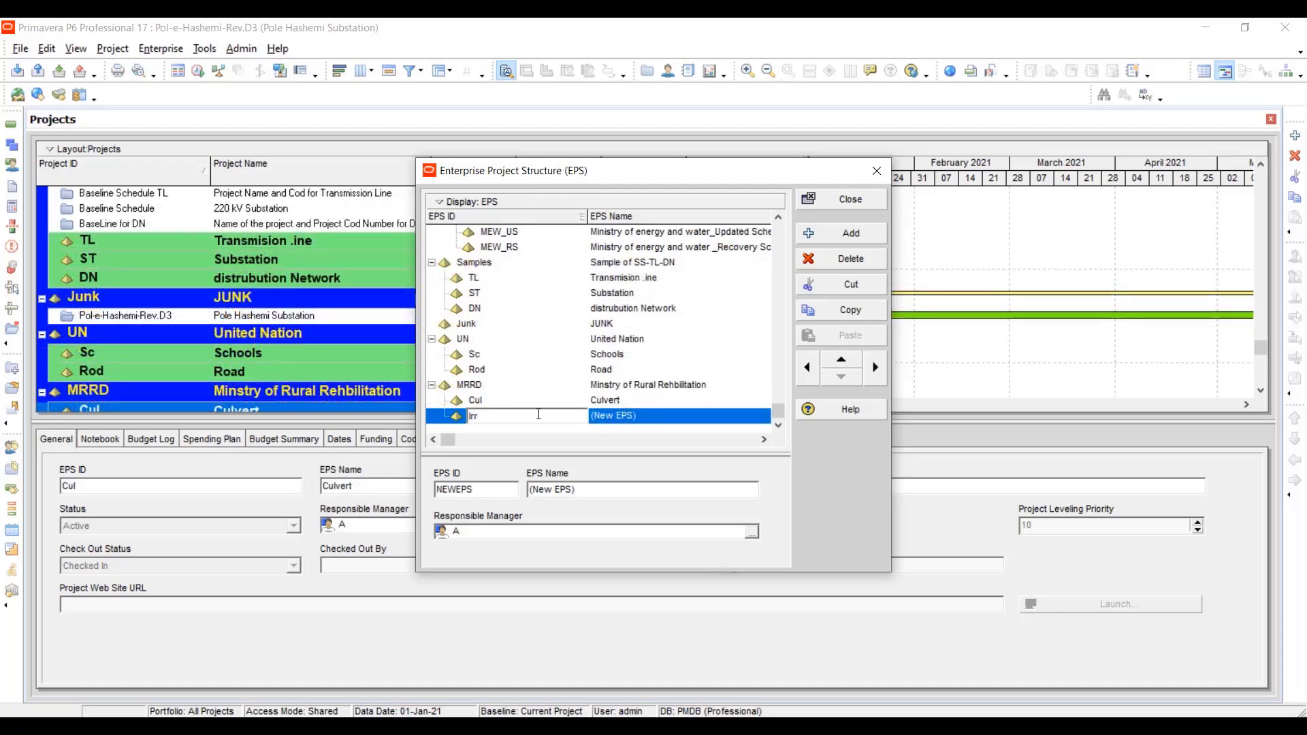
pyautogui.click(629, 419)
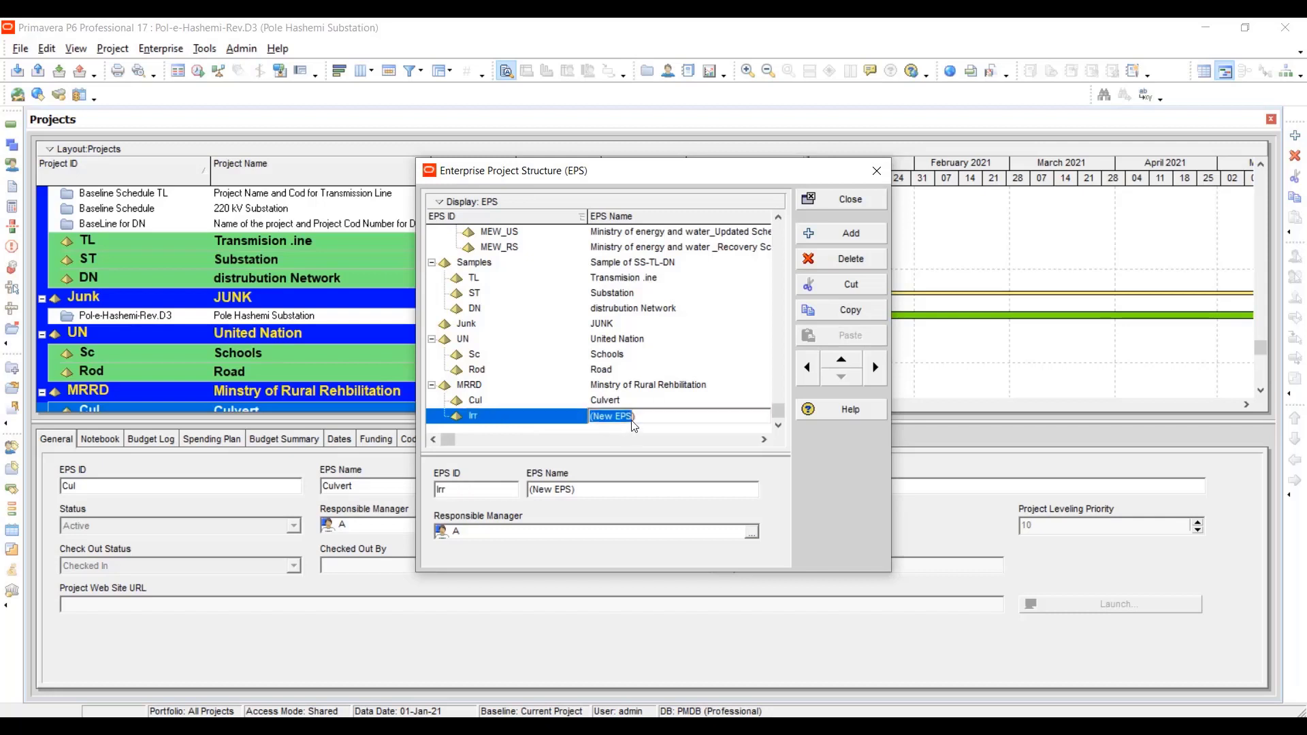
pyautogui.write('Irrigation')
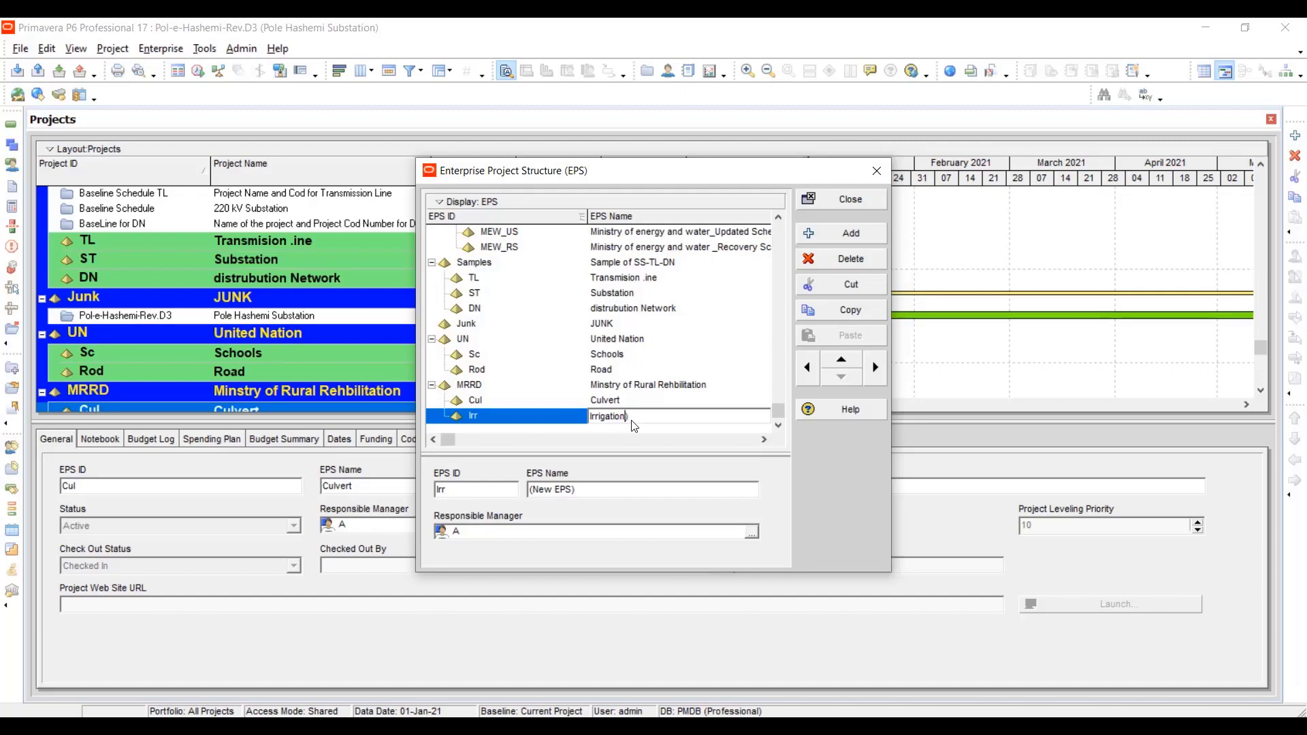